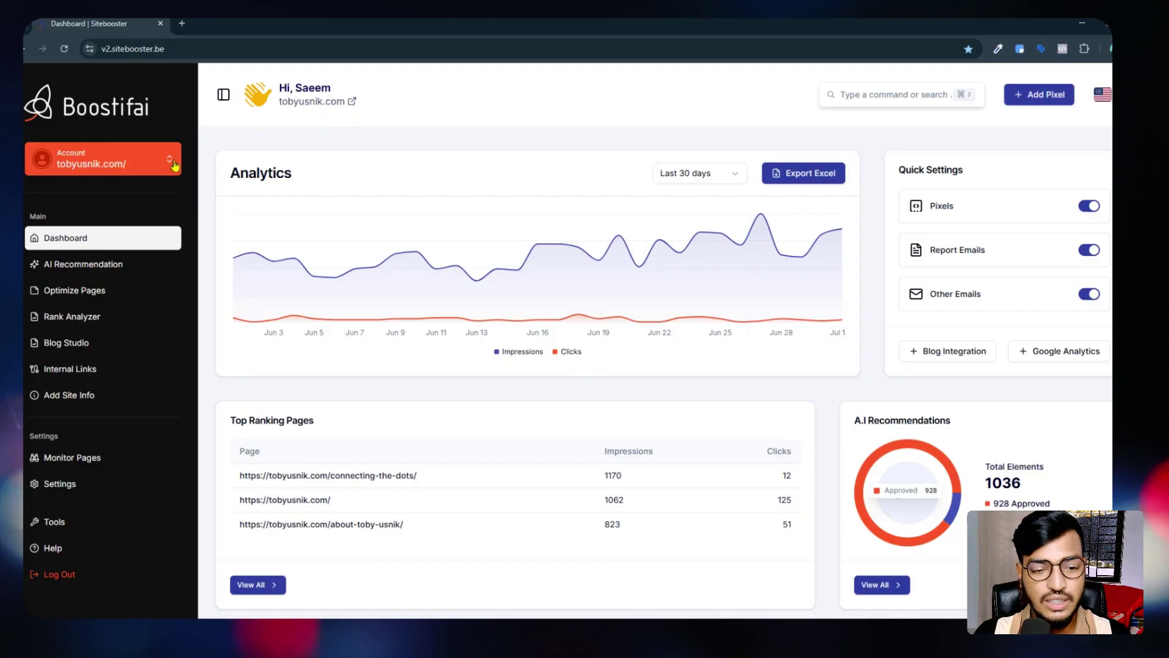
- Highlight the dashboard's Analytics, Quick Settings and Top Ranking Pages headings in turn
left_click_drag(223, 173, 306, 183)
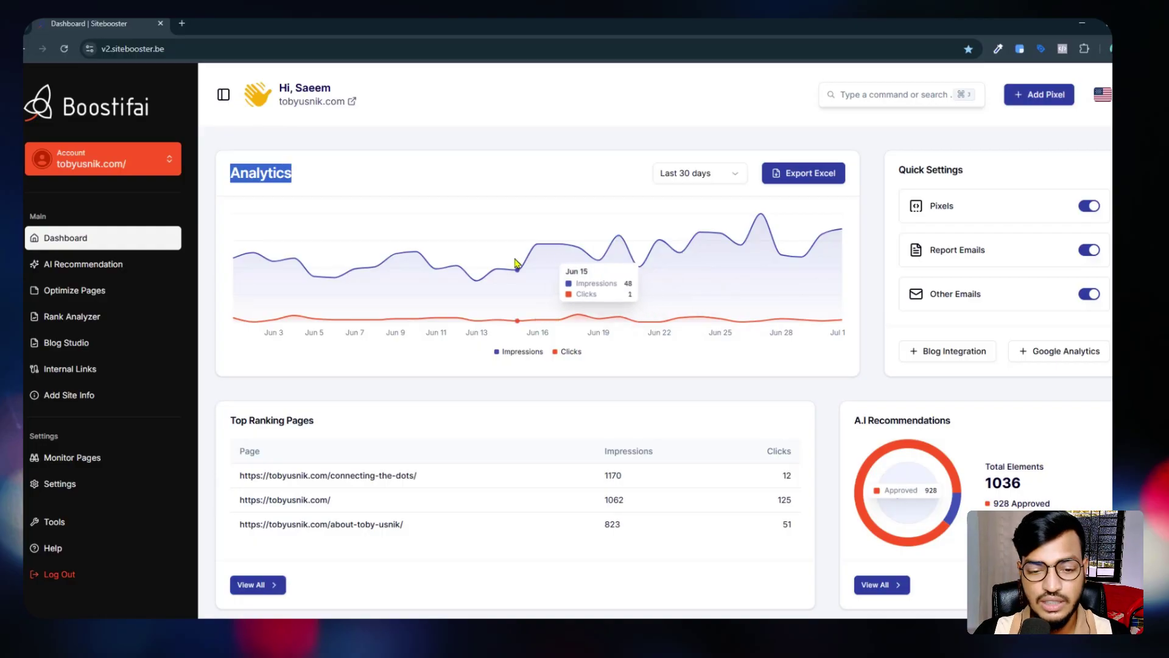
left_click(303, 269)
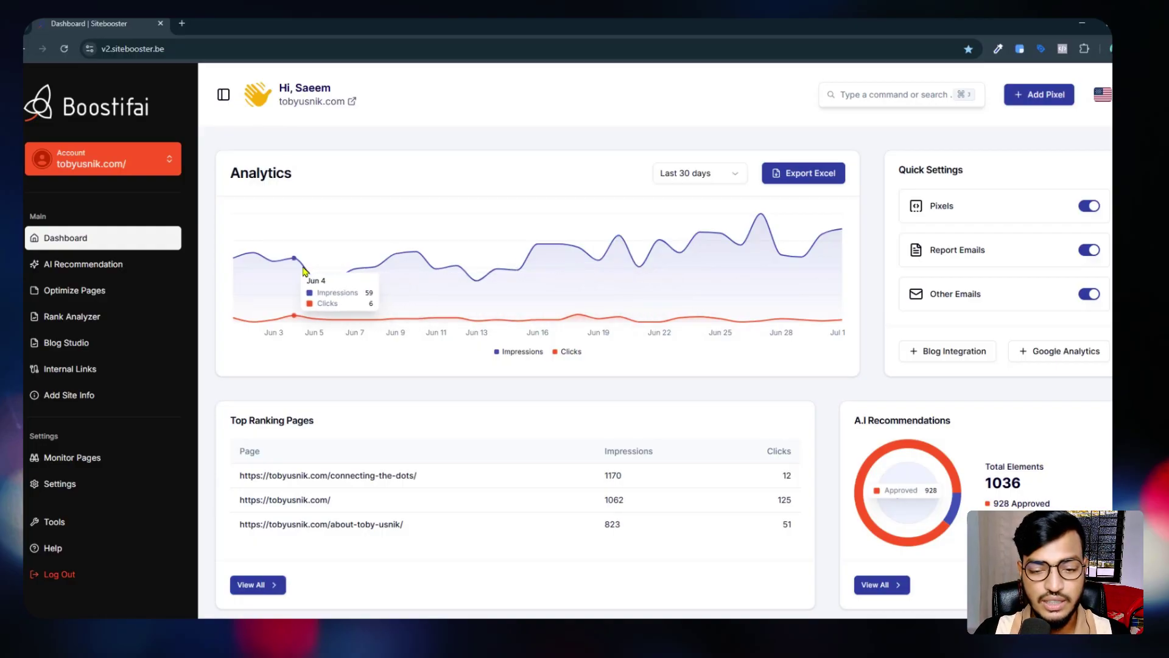
left_click_drag(899, 169, 993, 173)
left_click(994, 176)
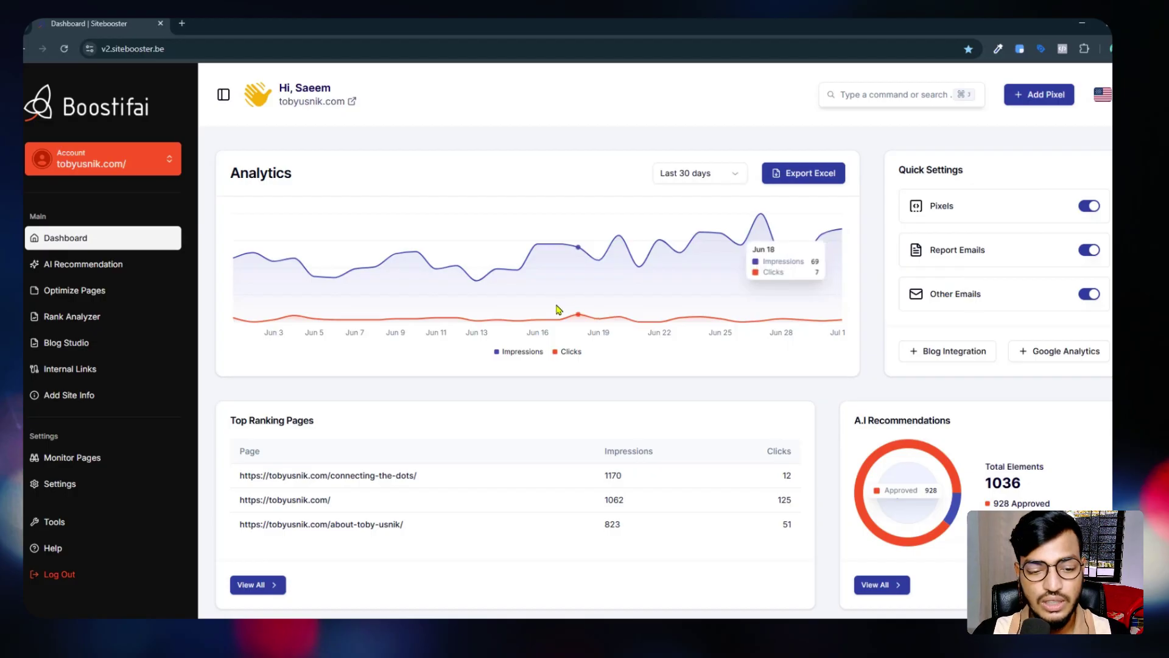
left_click_drag(230, 421, 327, 422)
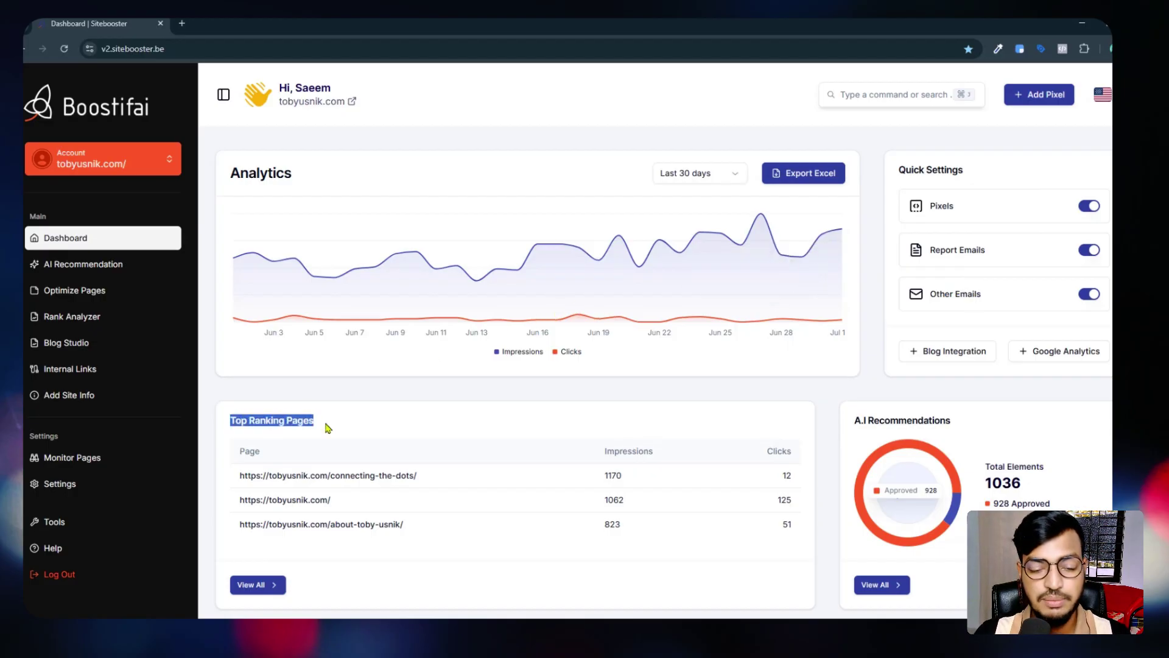
left_click(353, 422)
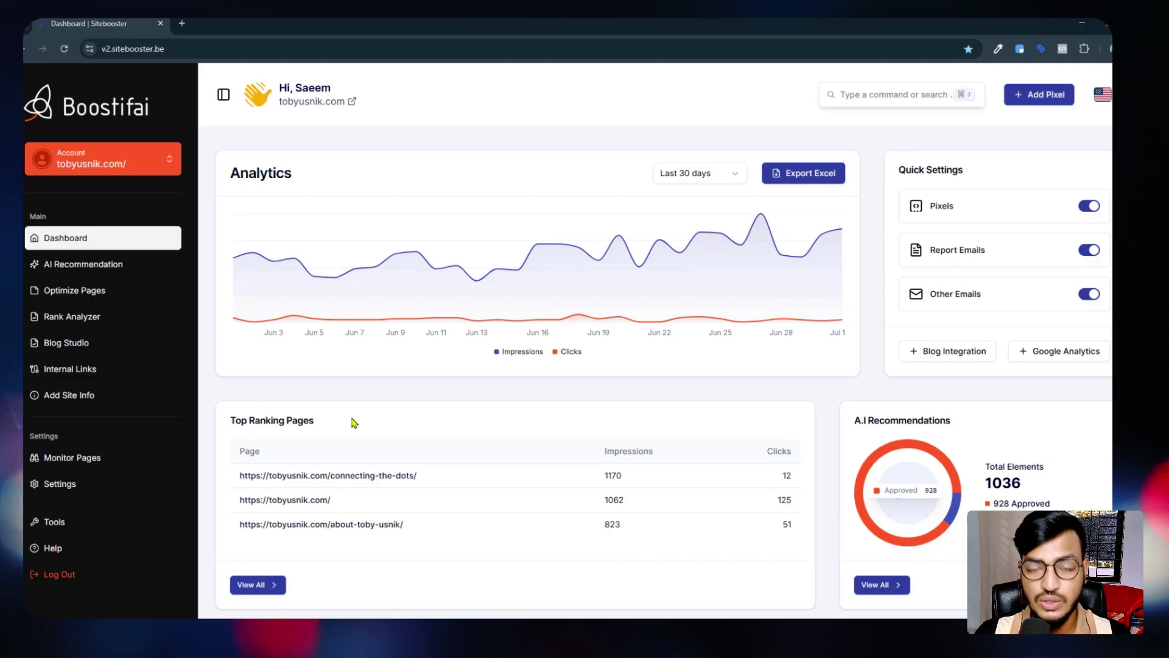
- Browse the full list of top ranking pages, then close it
left_click(264, 583)
scroll(506, 274, "down", 10)
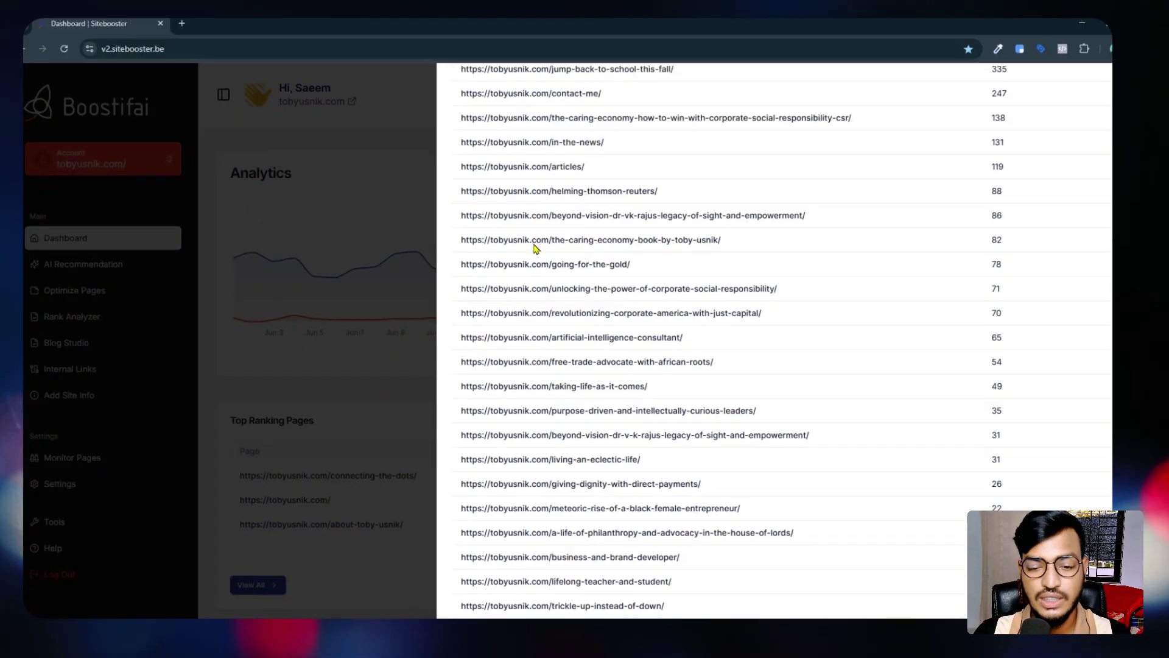
scroll(535, 259, "down", 2)
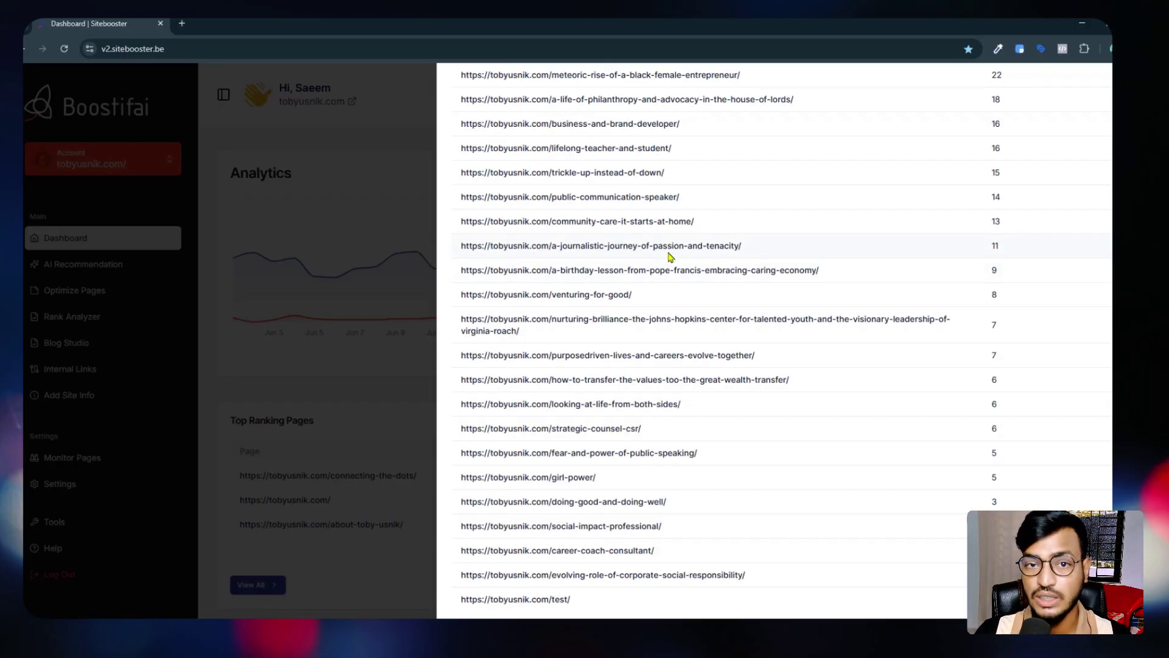
scroll(670, 256, "up", 10)
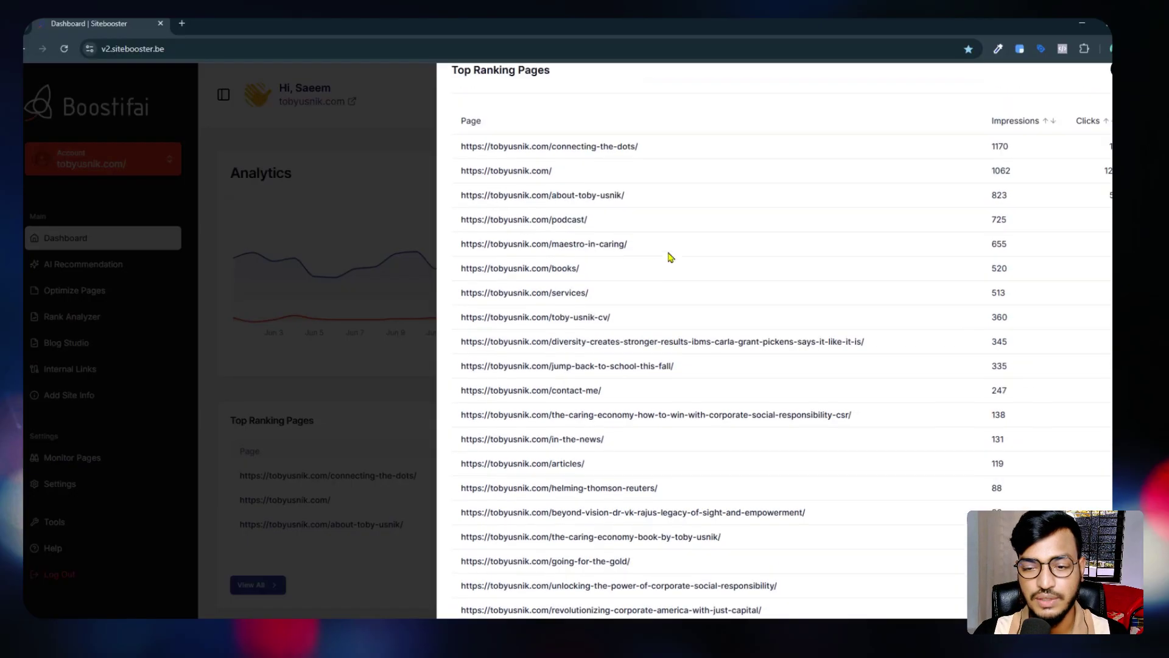
key("Escape")
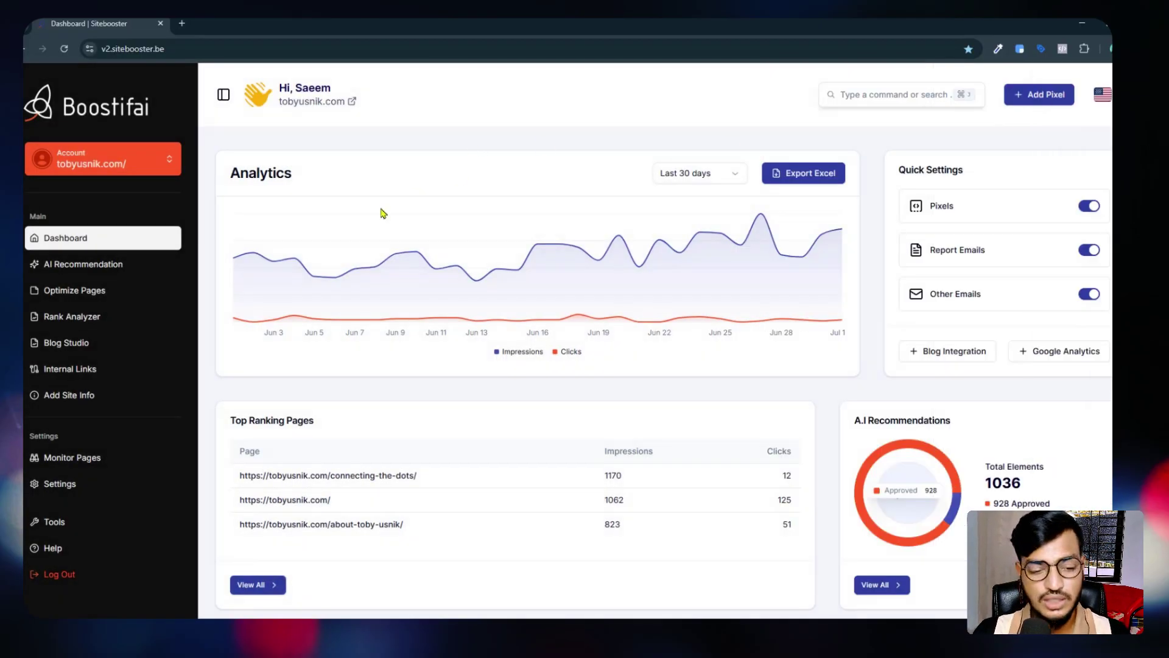
- Go to Blog Studio and scroll down to the User Created Blog Collection
left_click(156, 336)
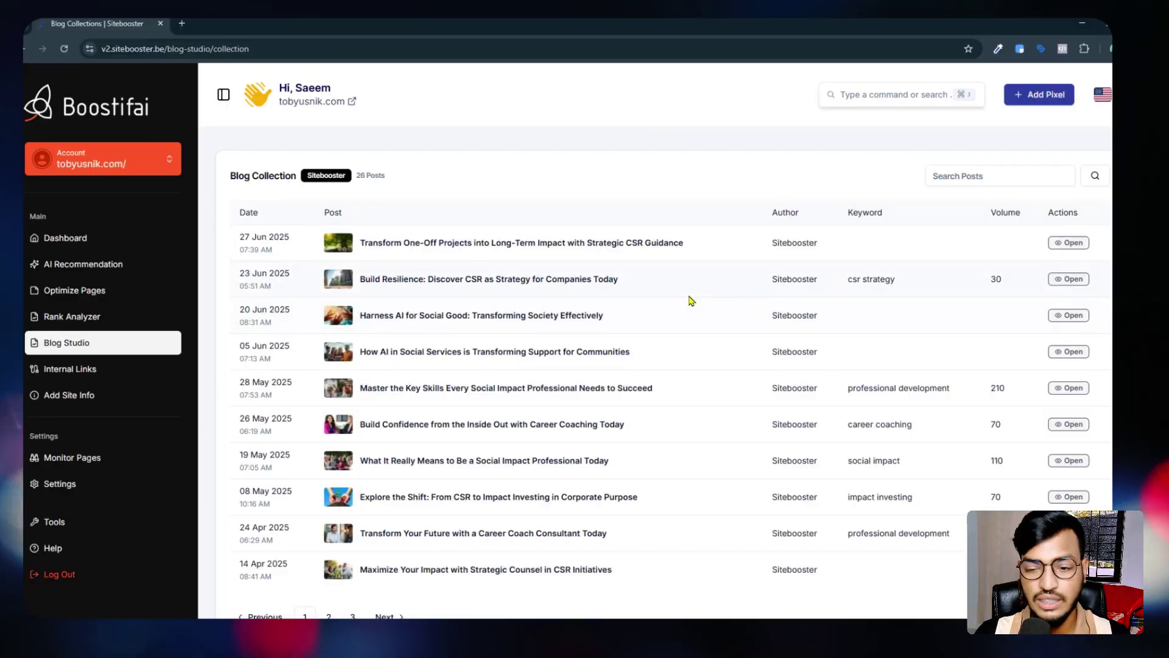
scroll(700, 299, "down", 4)
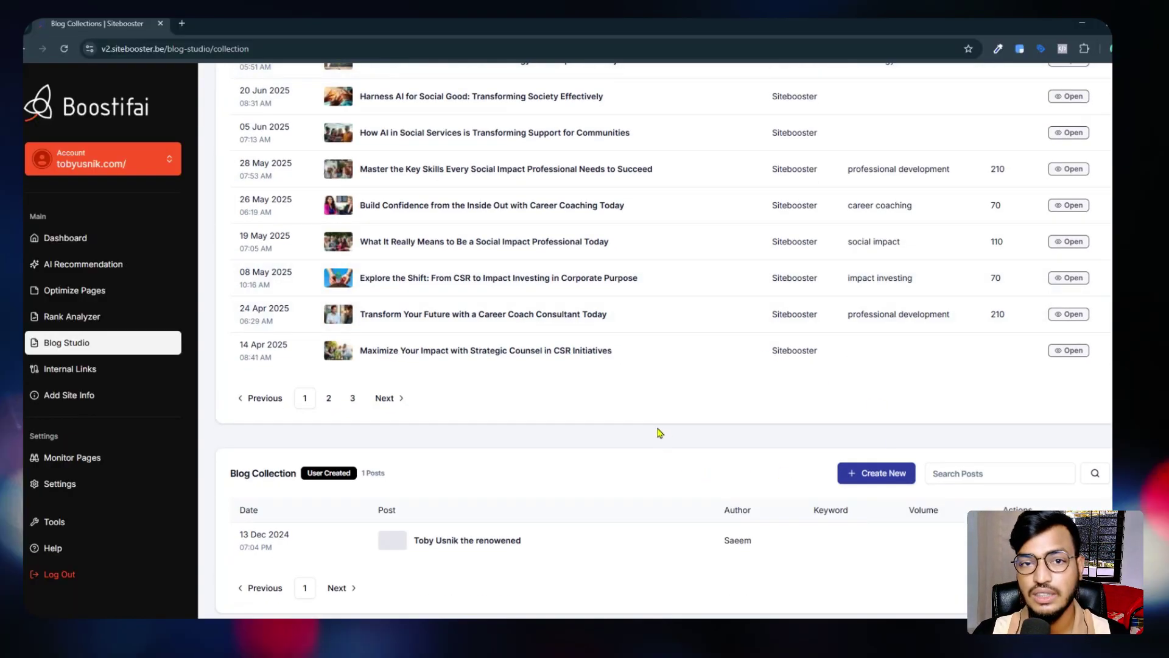
scroll(632, 389, "up", 4)
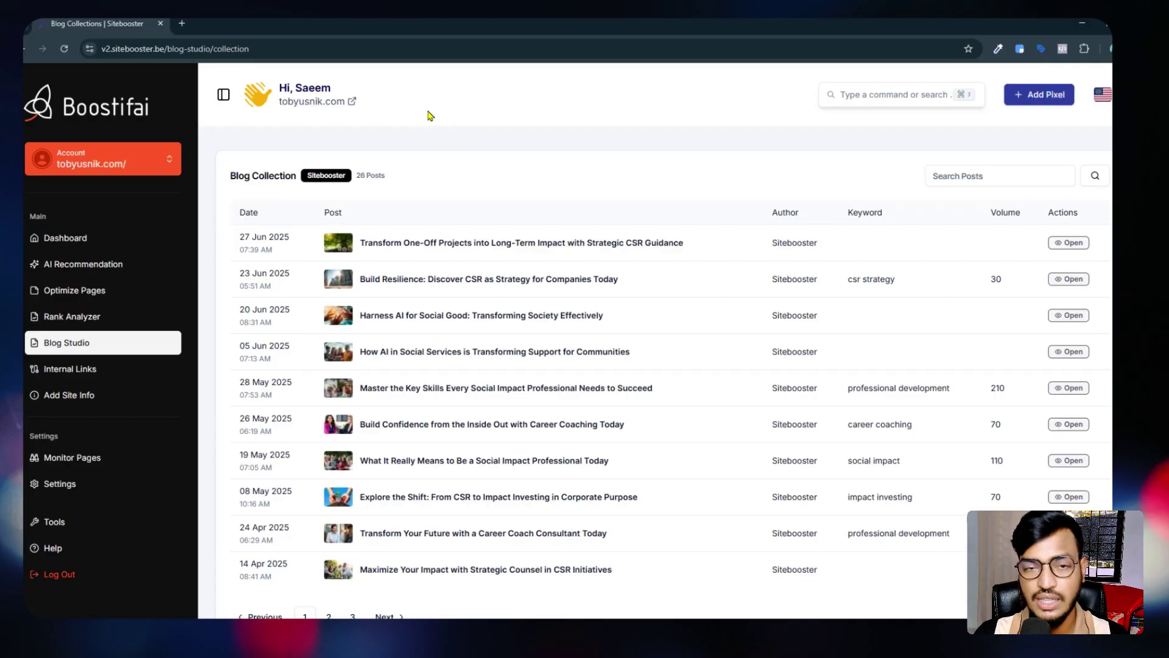
scroll(475, 139, "down", 4)
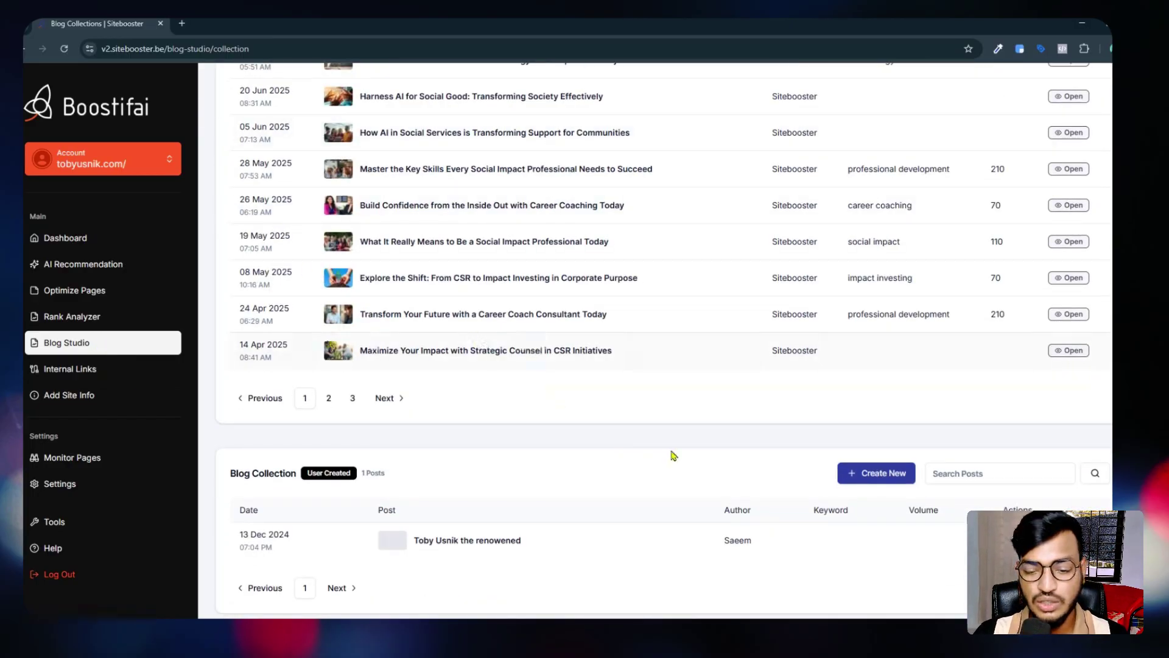
- Start a new blog post and focus its Post Title field
left_click(873, 475)
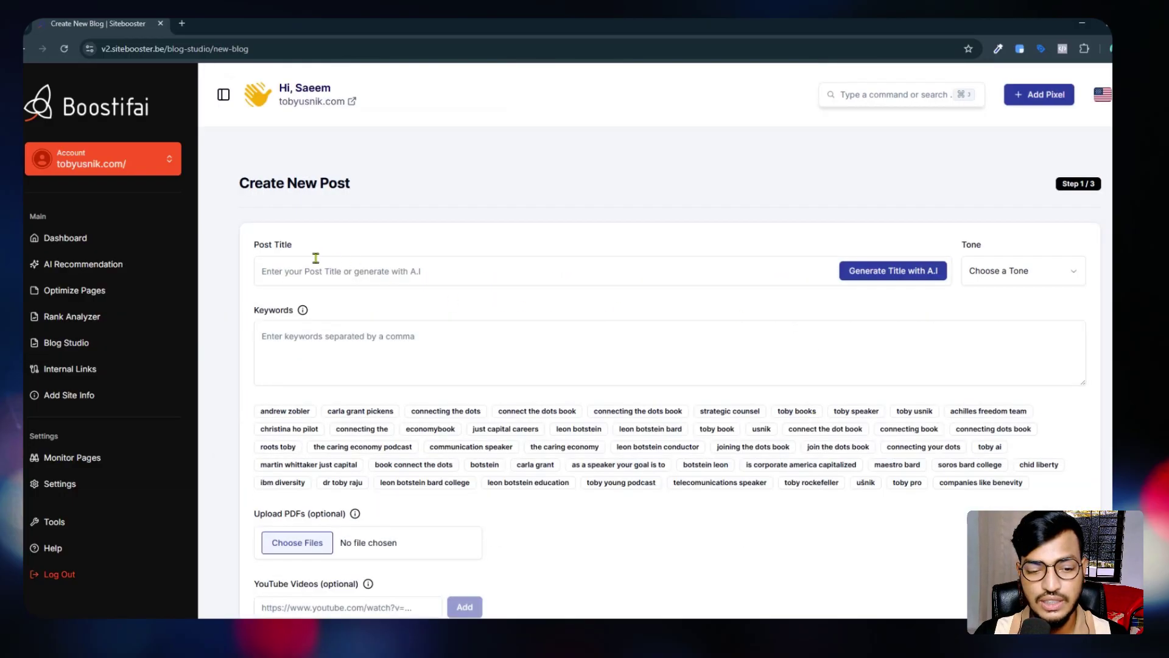
left_click_drag(254, 245, 368, 243)
left_click(369, 244)
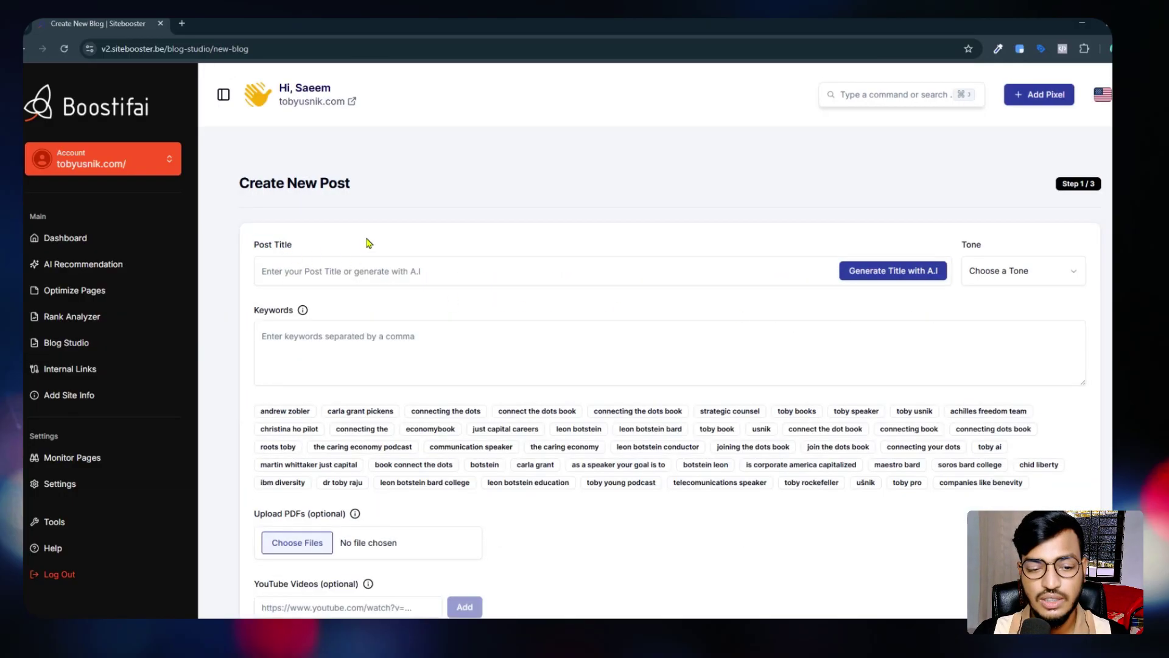
left_click(356, 271)
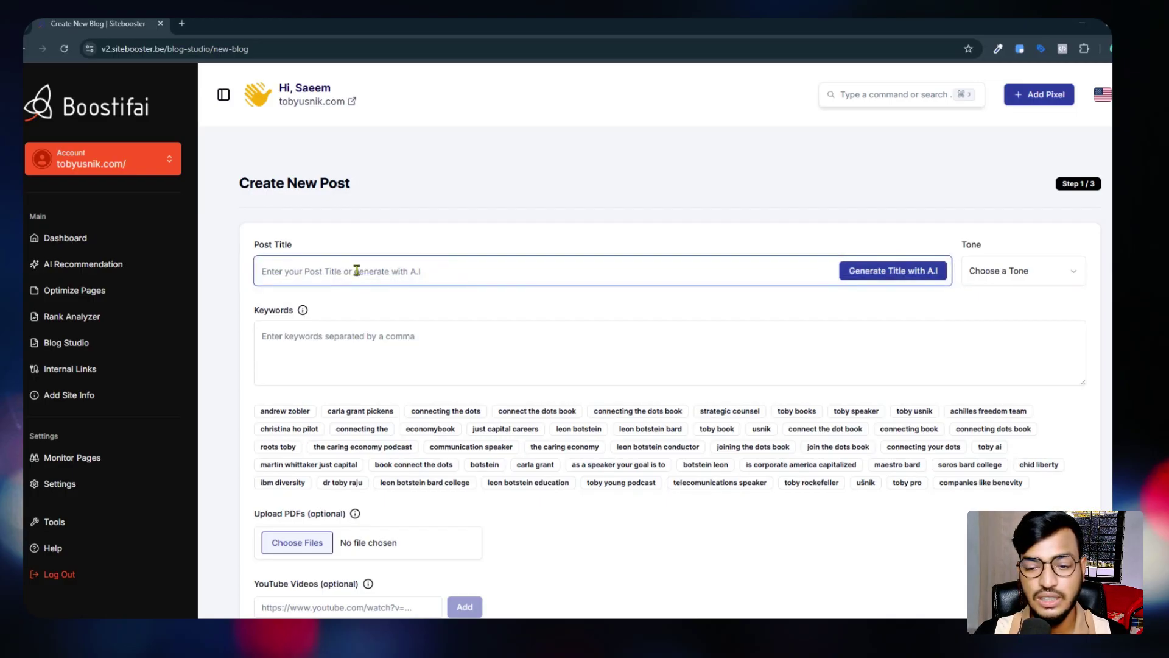
- Generate the AI title 'Unlocking Your Legacy: Strategies for Lasting Impact' with five keywords, then select it
left_click(901, 275)
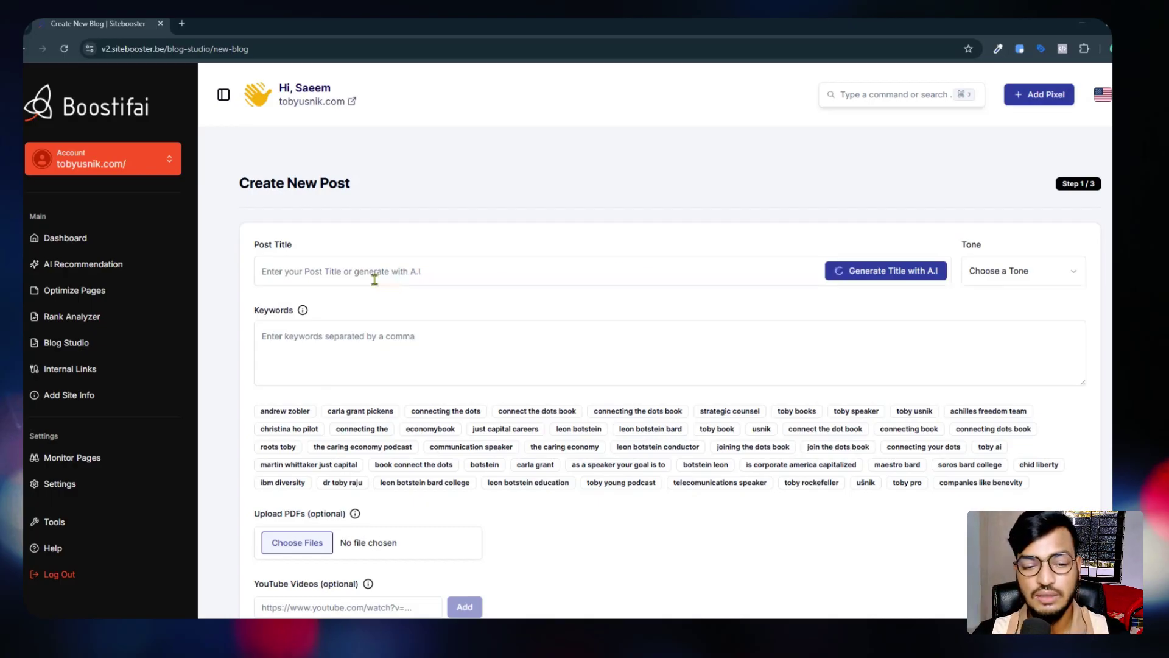
left_click(327, 268)
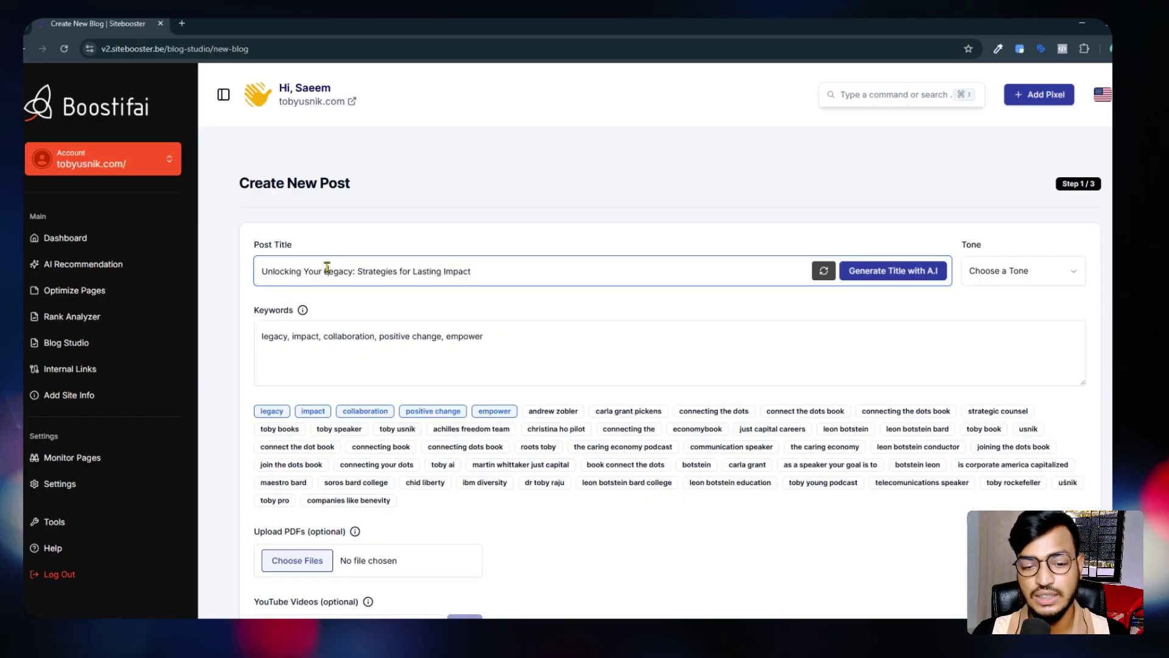
left_click(483, 302)
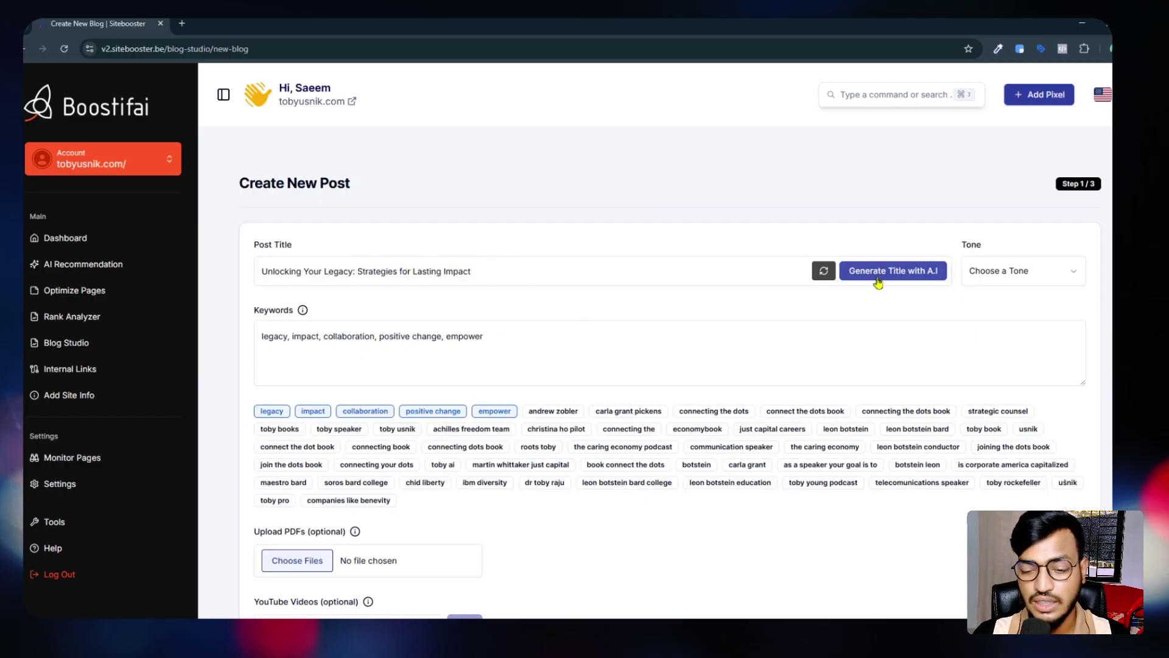
left_click(396, 276)
key("ctrl+a")
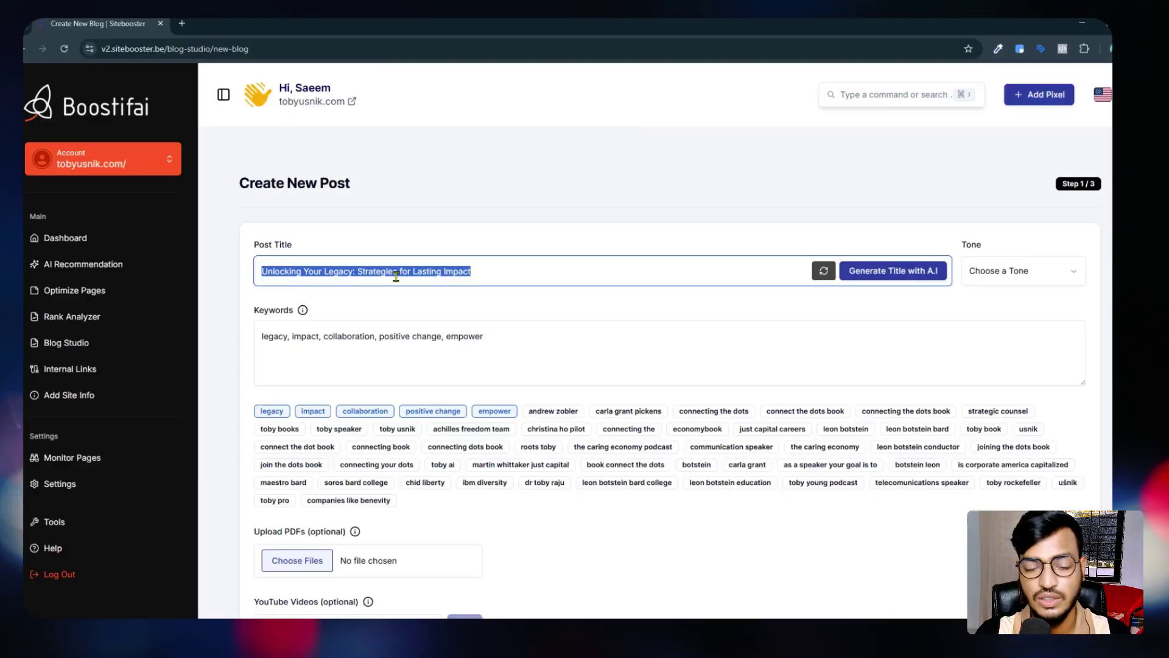
- Replace the post title with 'How to promote your business in Organic Way'
type("How to promote y")
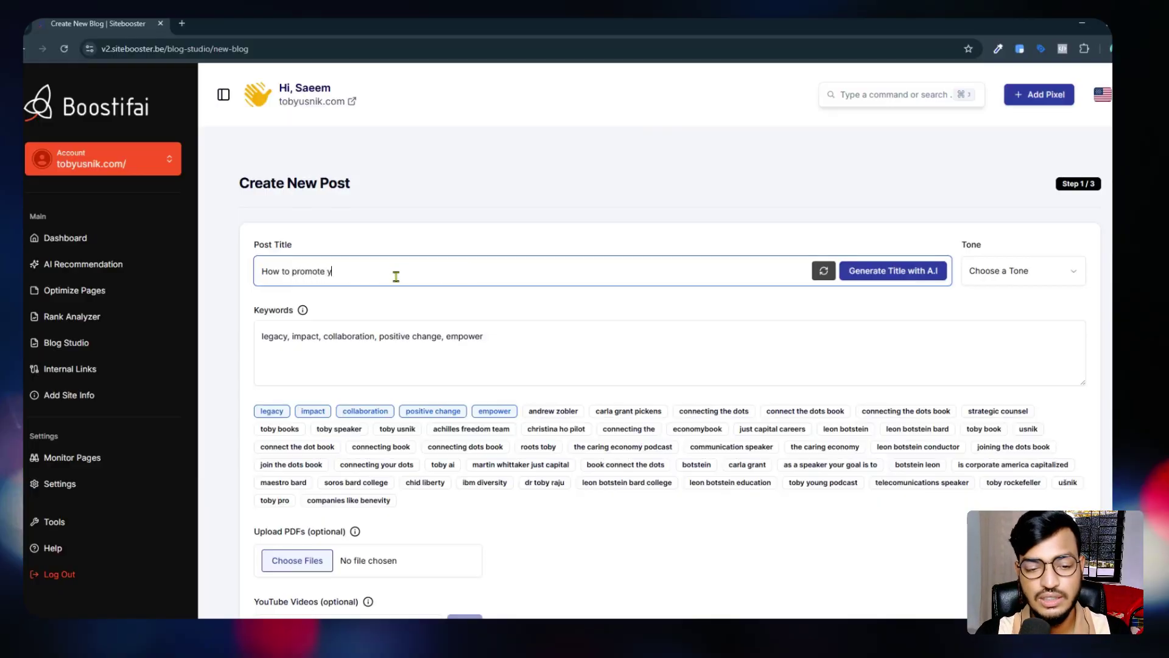
type("our business")
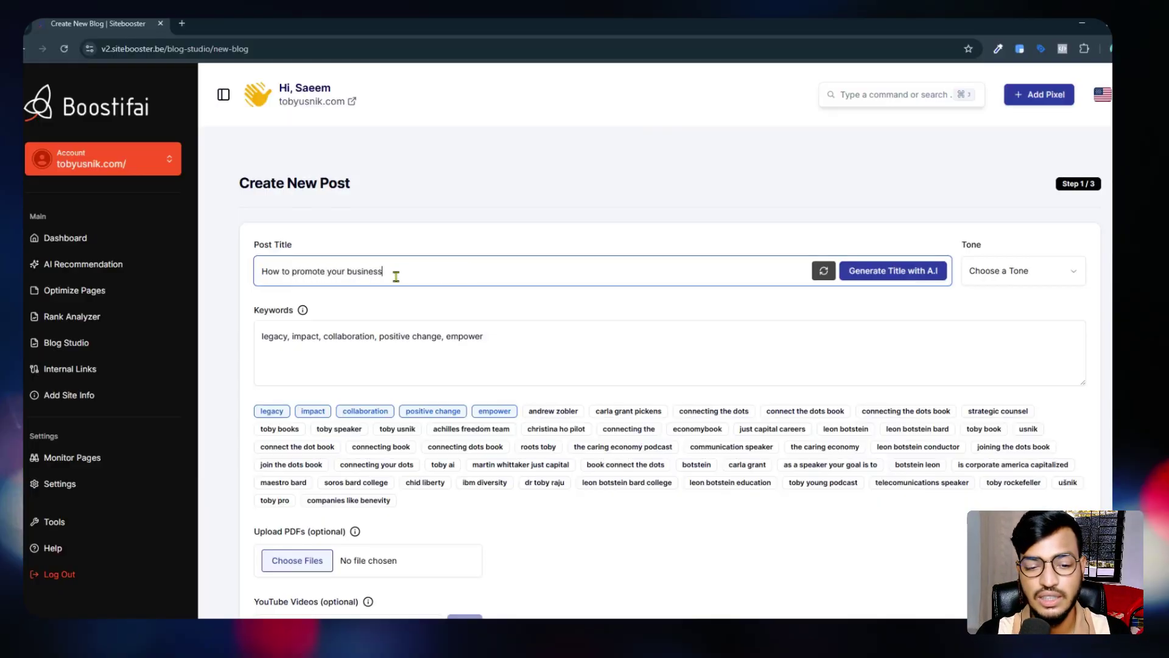
type(" in Org")
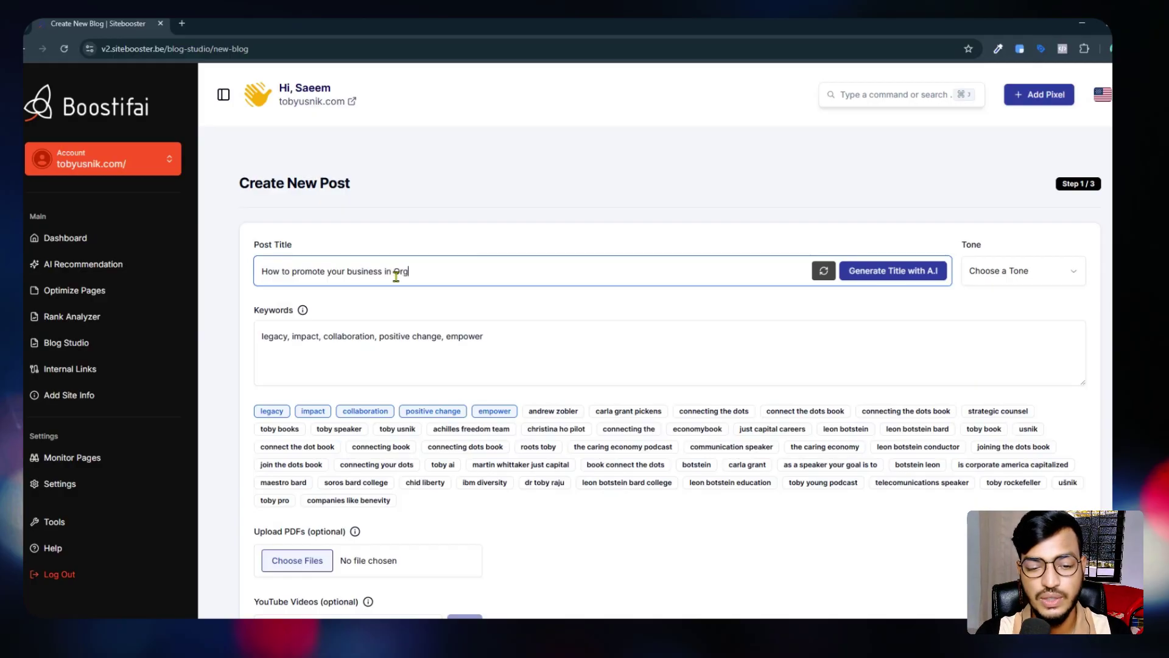
type("anic ")
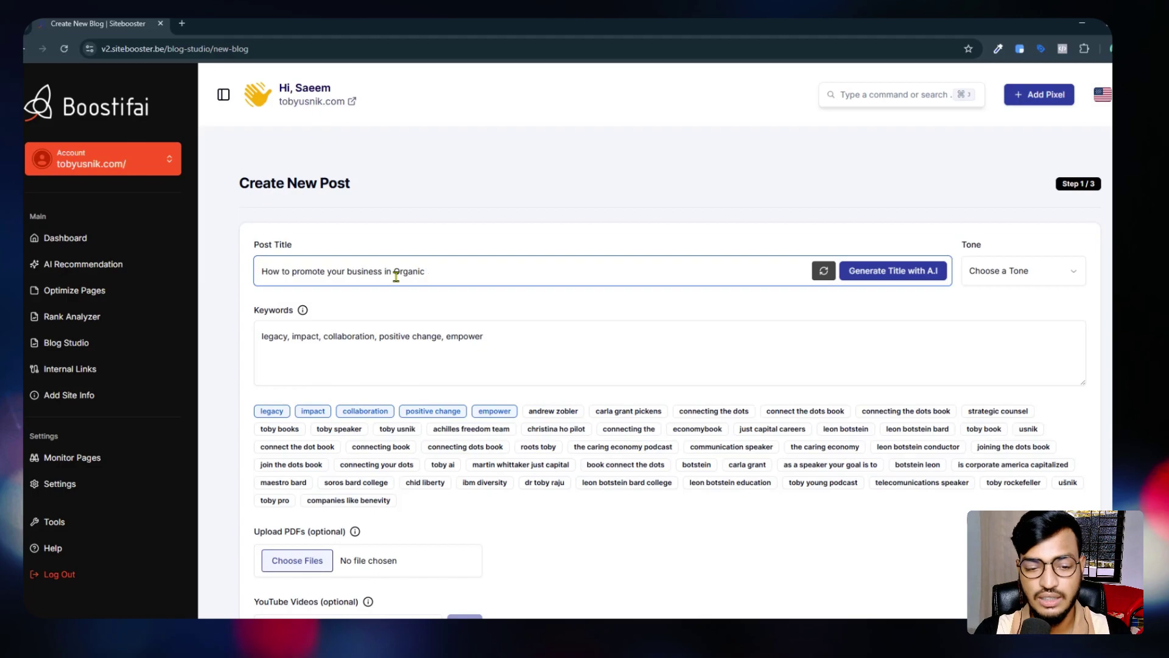
type("Way")
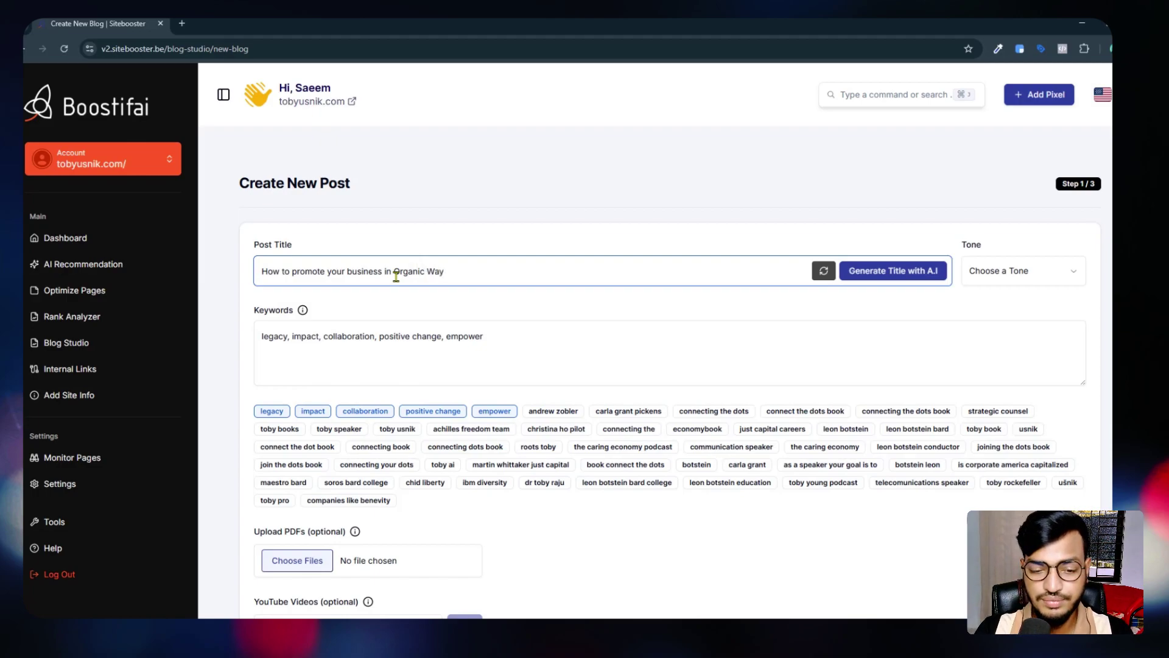
left_click(273, 313)
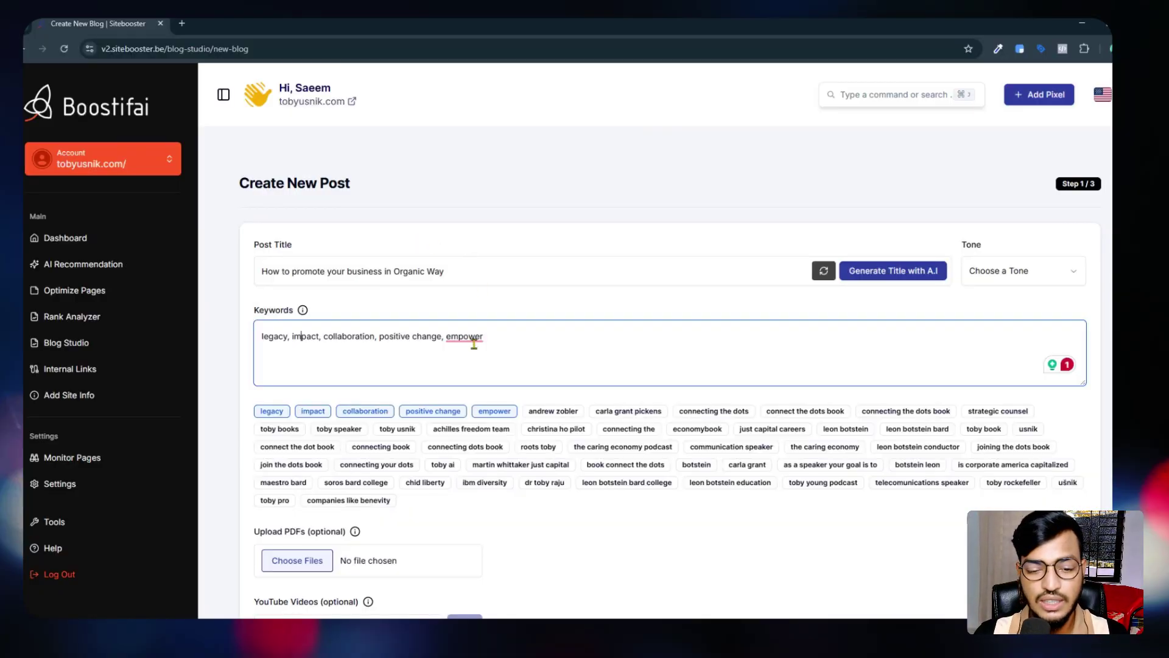
- Replace the keywords with Business, Business specialist, and add communication speaker, economybook, strategic counsel, leon botstein education
left_click_drag(530, 338, 259, 350)
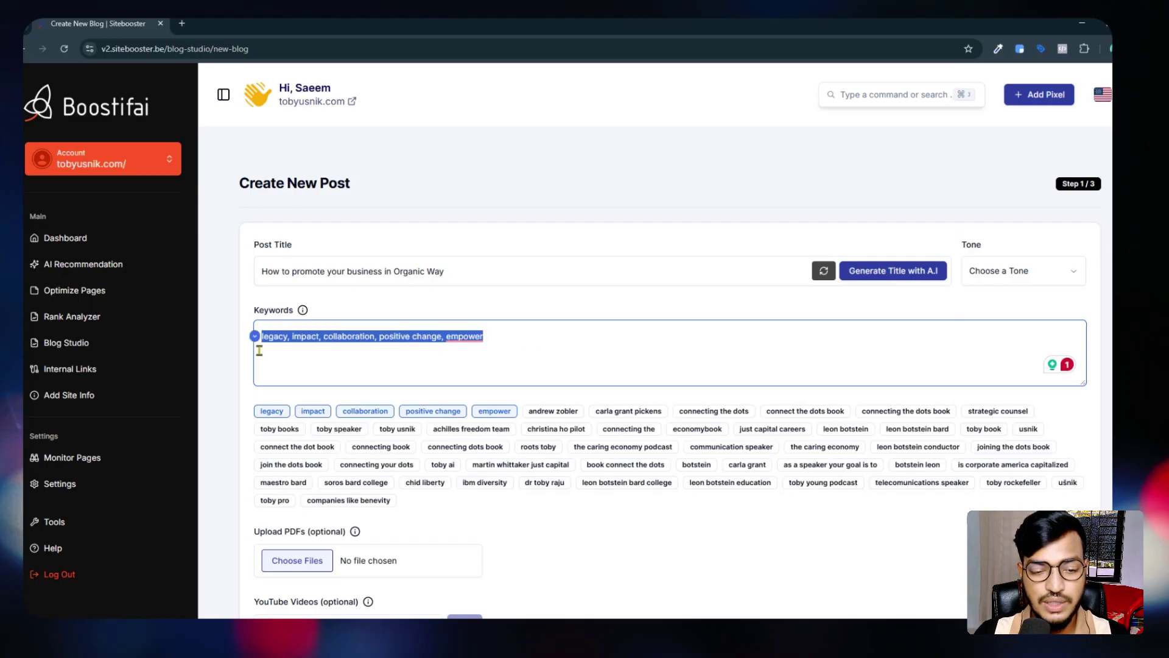
type("Busin")
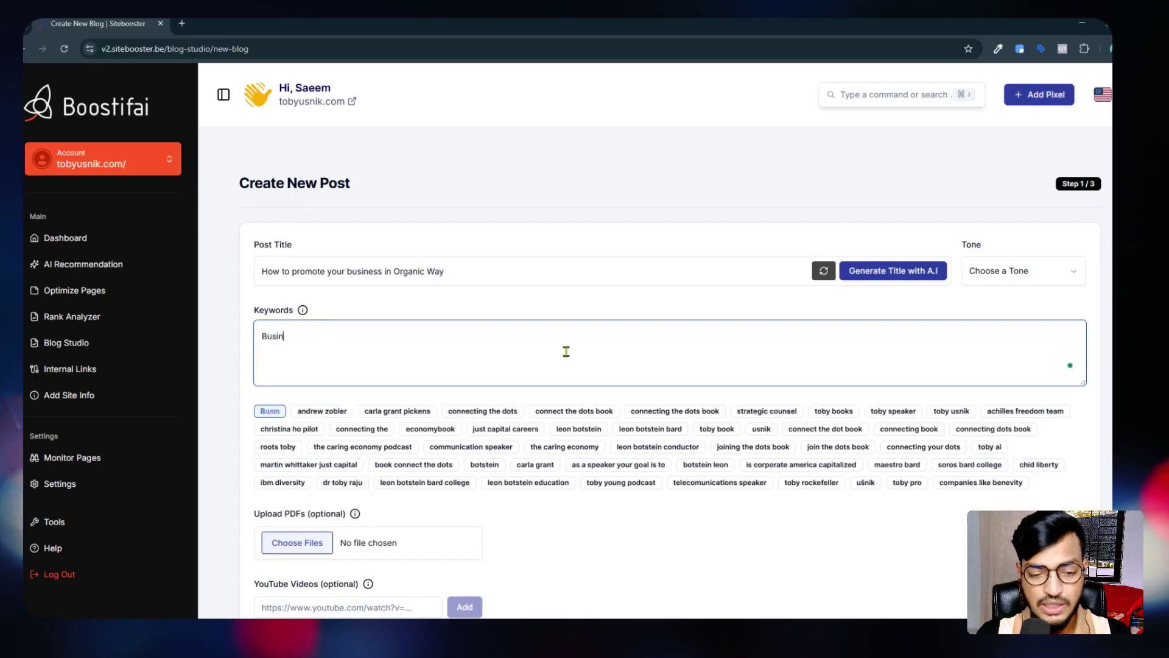
type("ess")
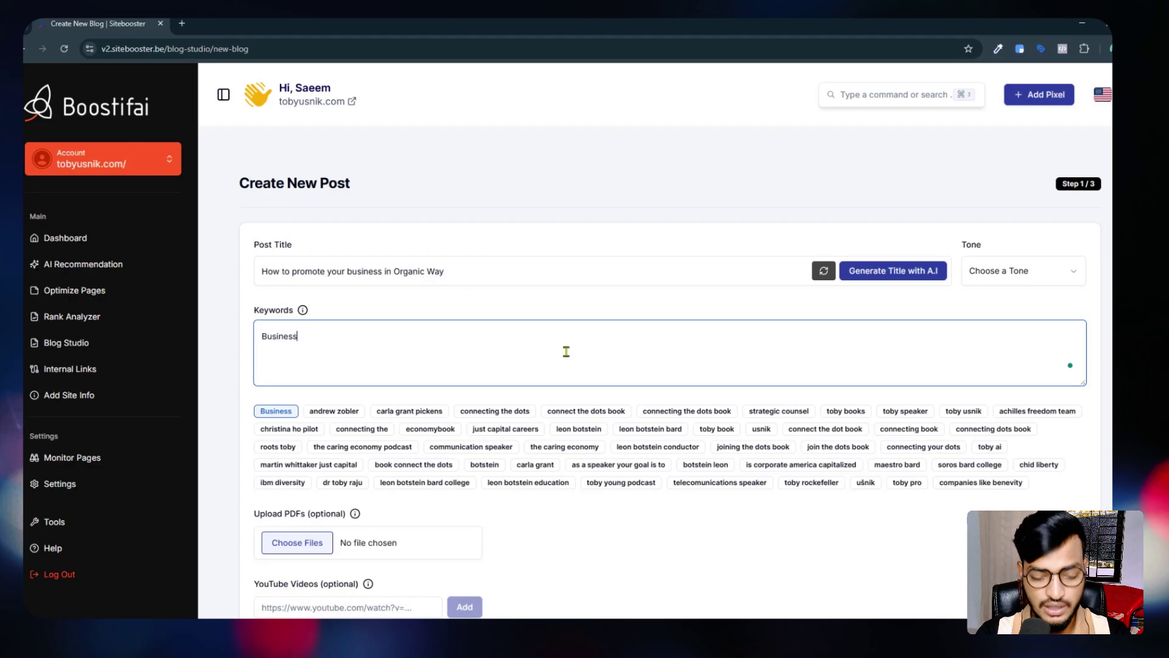
type(", Business specialist")
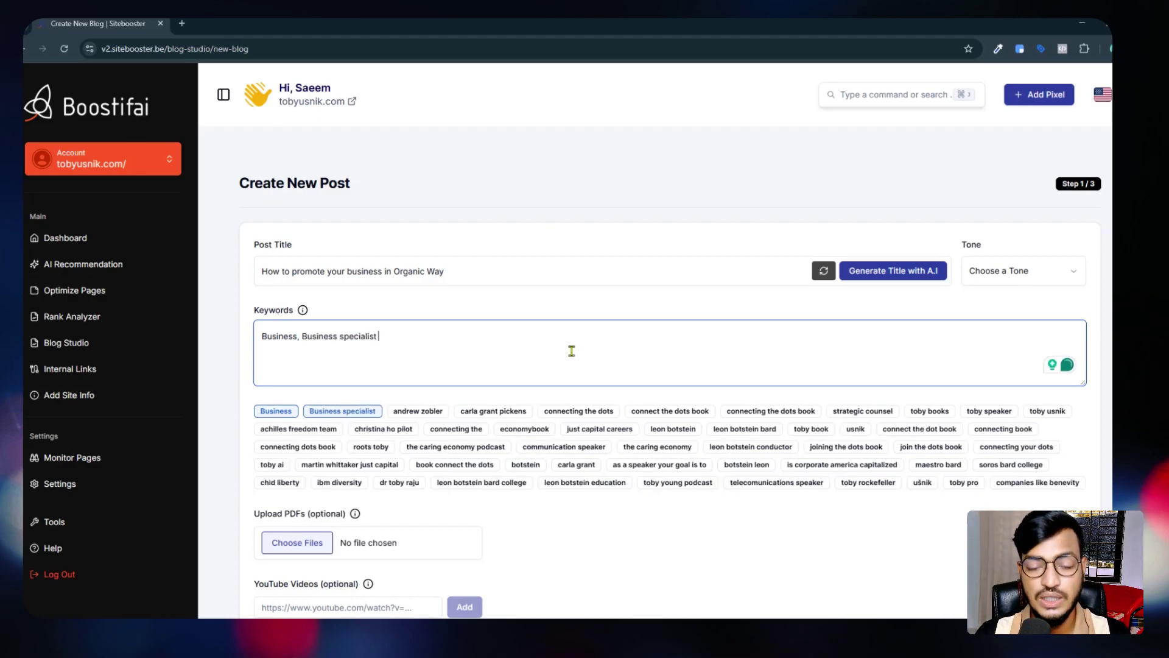
left_click(559, 448)
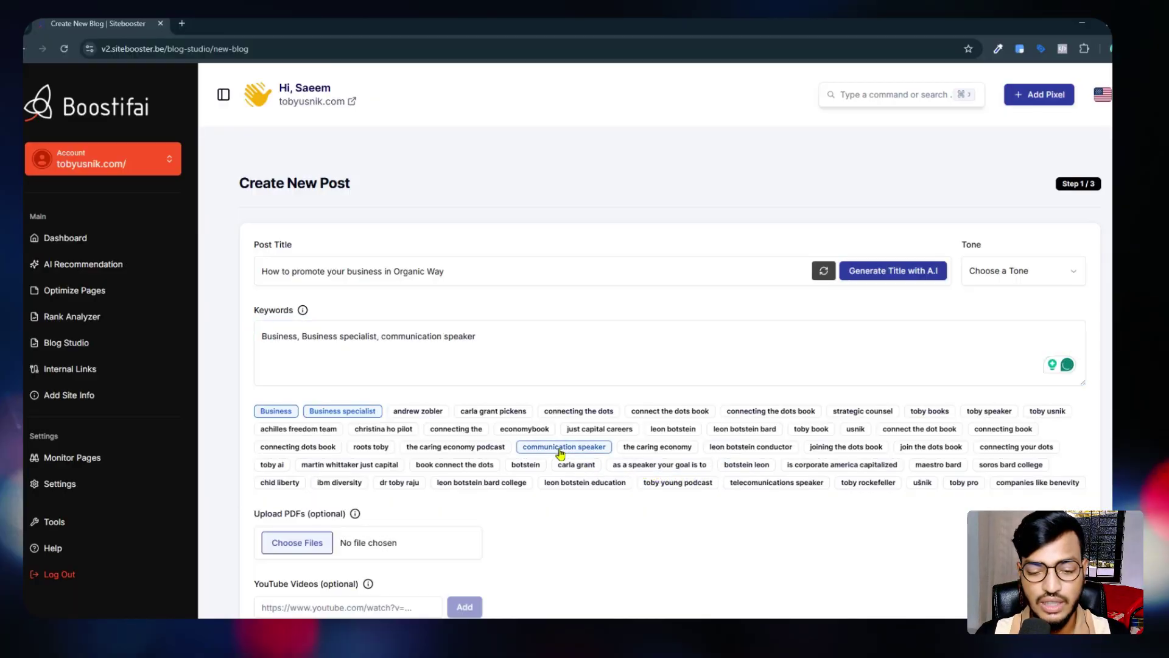
left_click(528, 429)
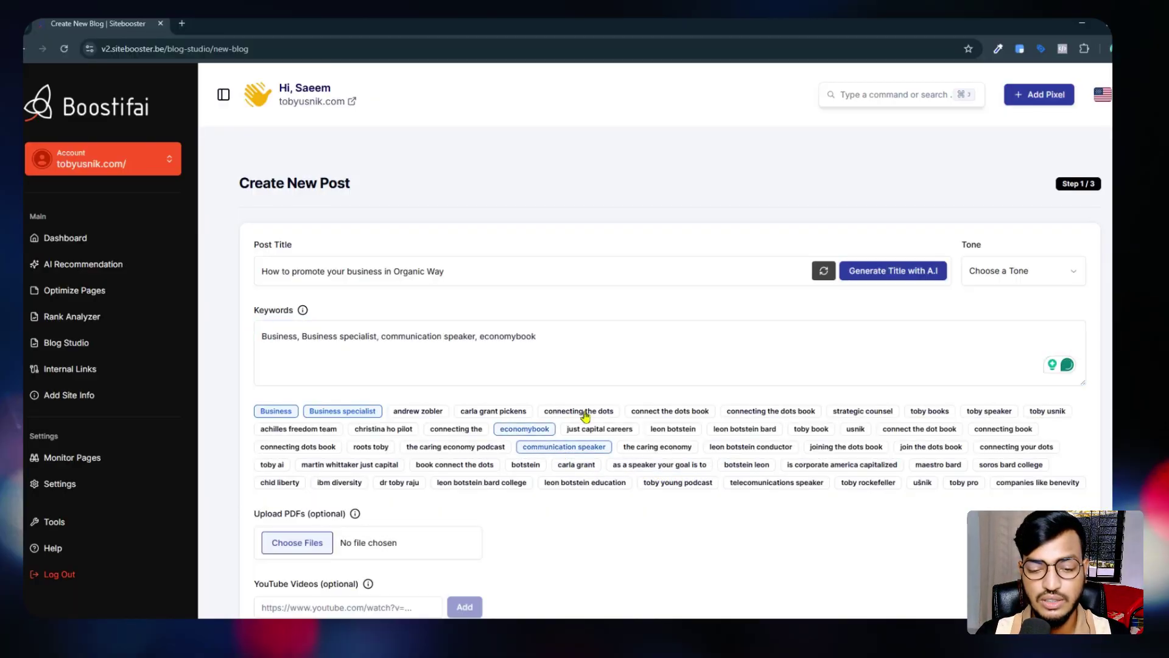
left_click(880, 412)
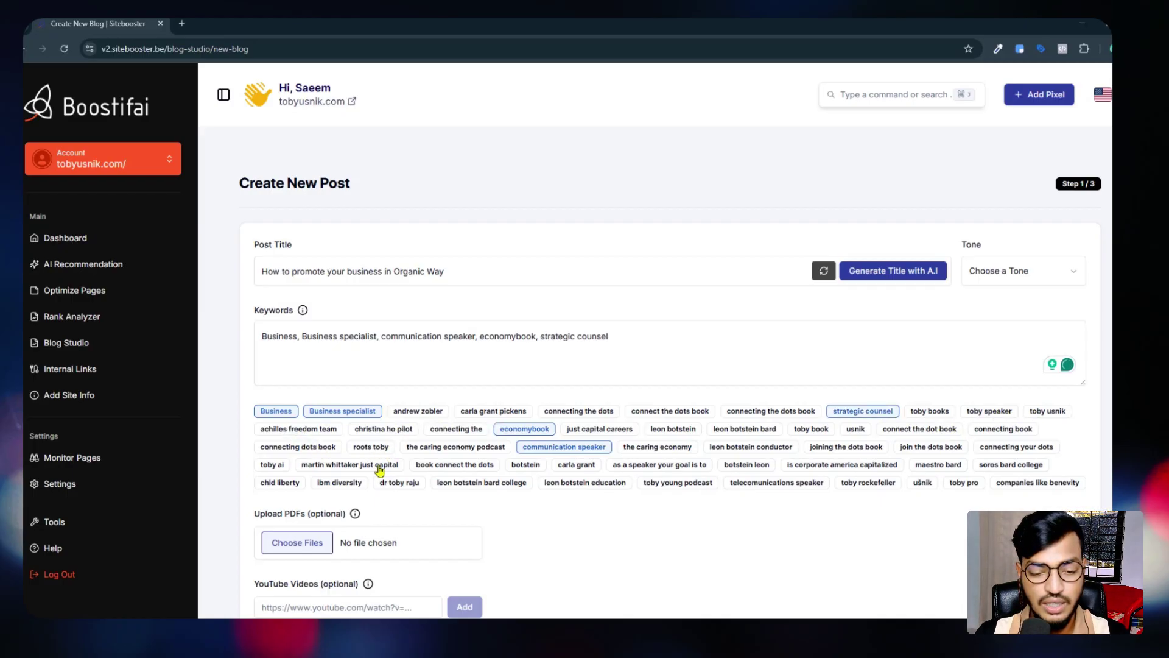
left_click(592, 484)
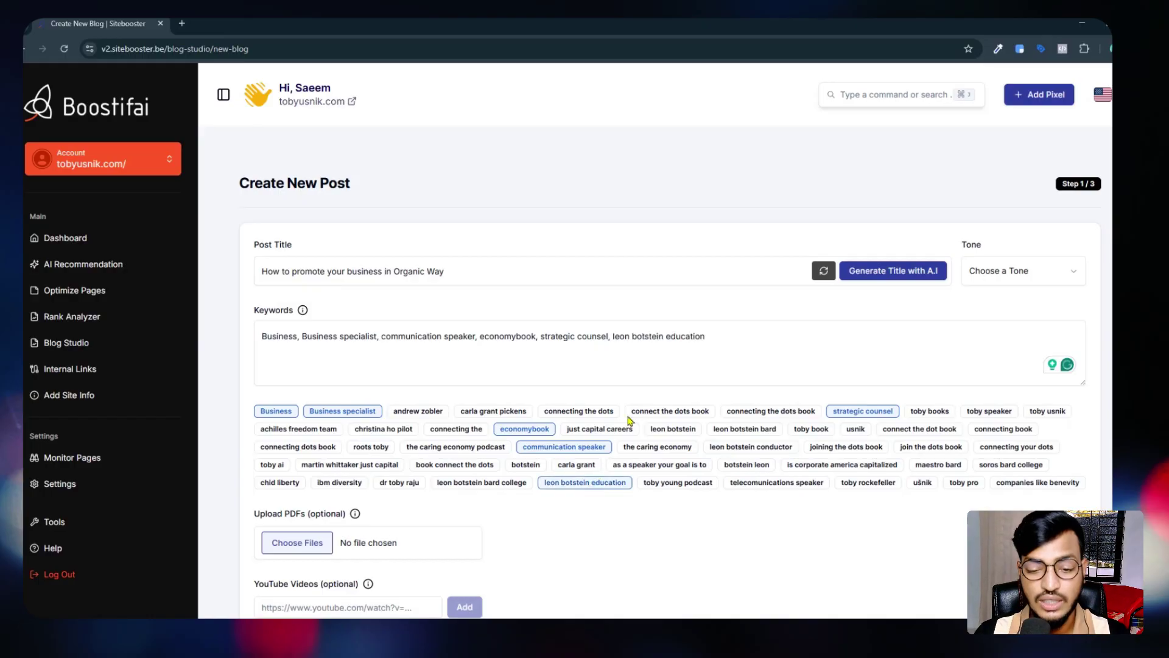
- Try to continue, which triggers the five-keyword limit error
scroll(630, 421, "down", 2)
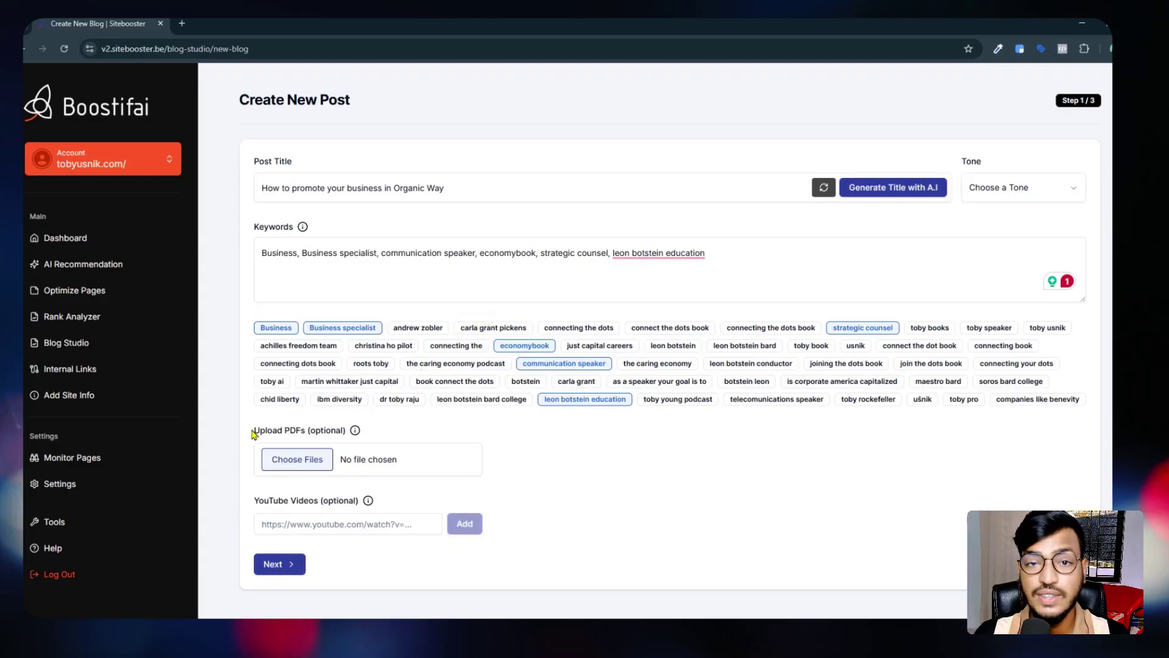
left_click_drag(251, 434, 305, 434)
left_click(475, 445)
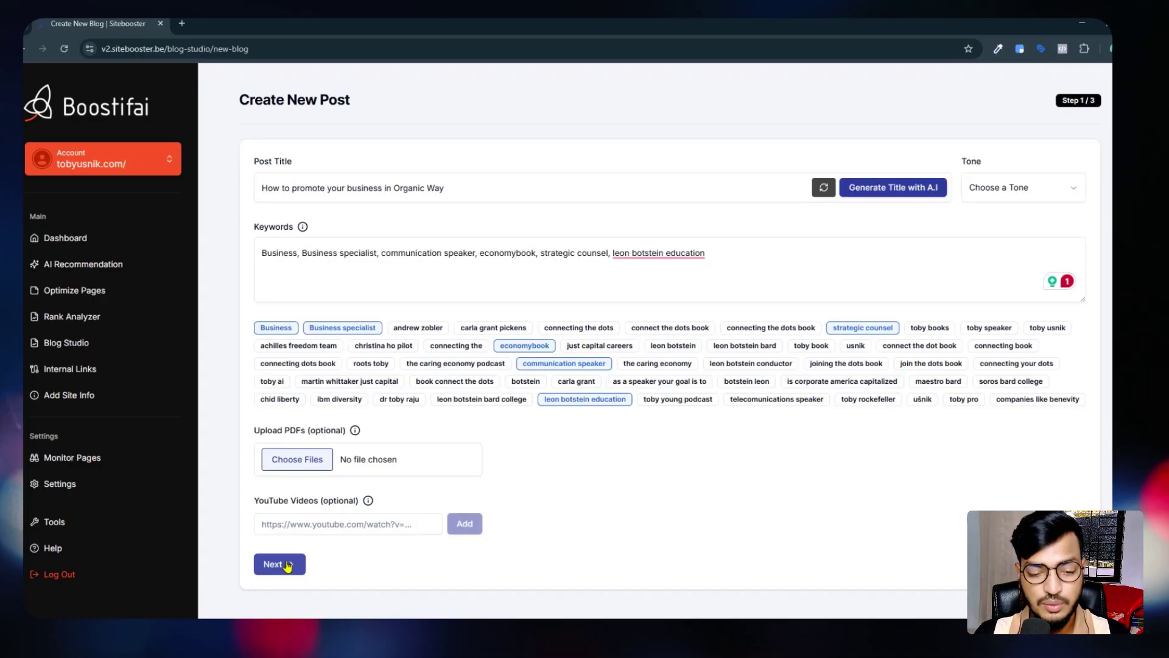
left_click(286, 565)
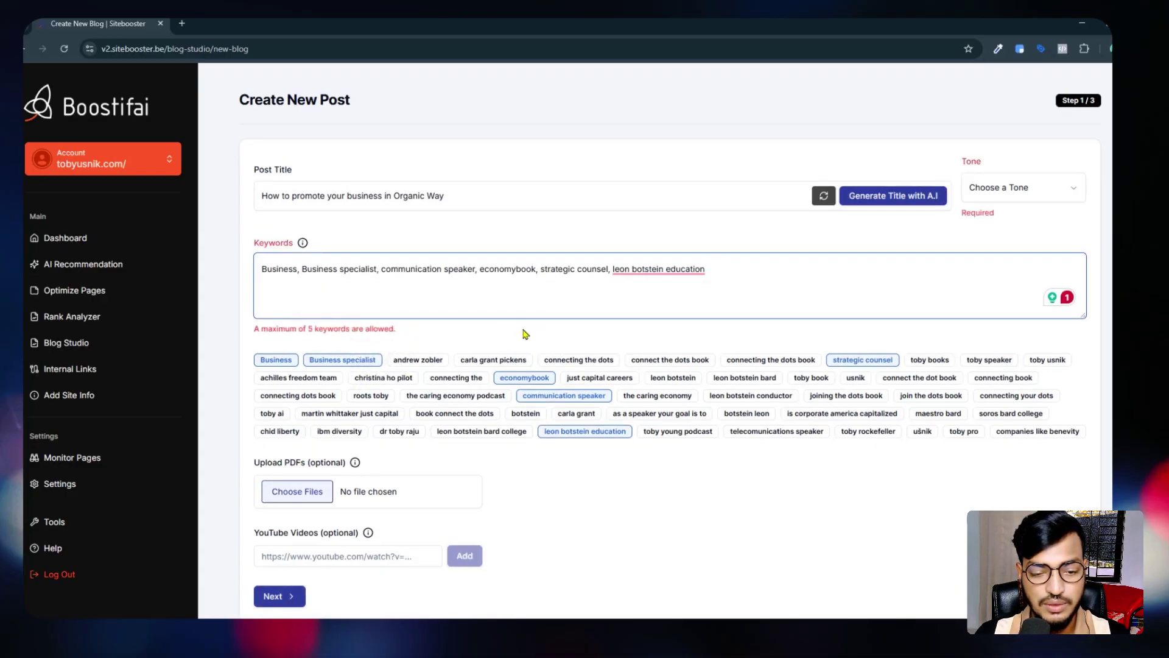
- Remove leon botstein education and strategic counsel, leaving four business keywords
key("ctrl+shift+Left")
key("ctrl+shift+Left")
key("ctrl+shift+Left")
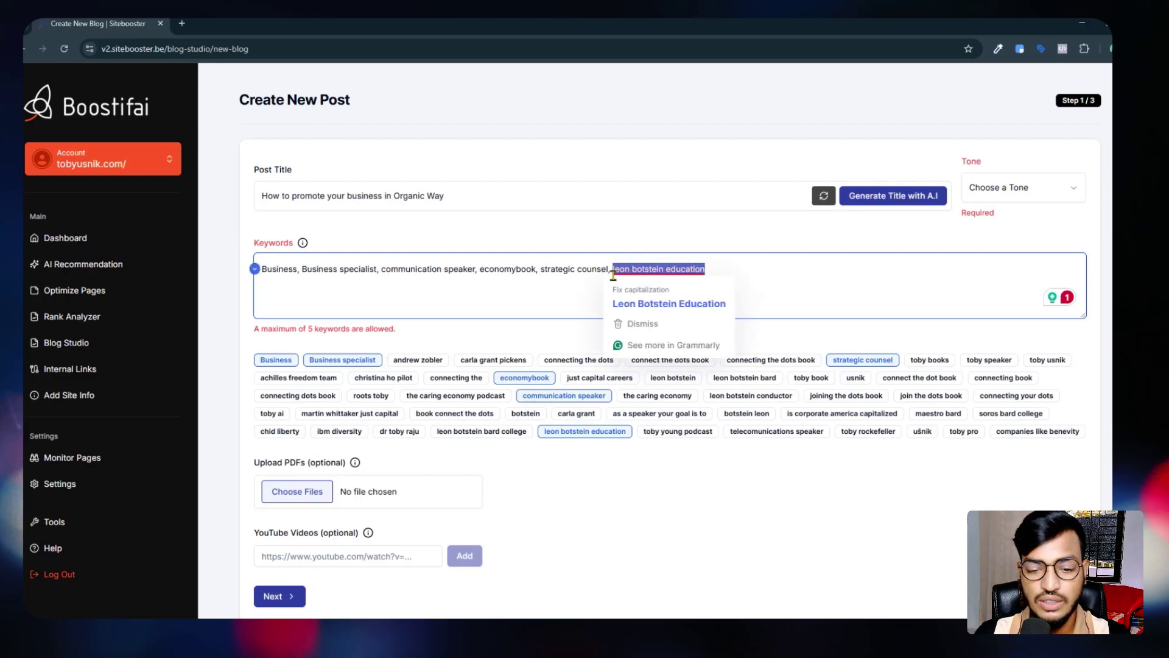
key("BackSpace")
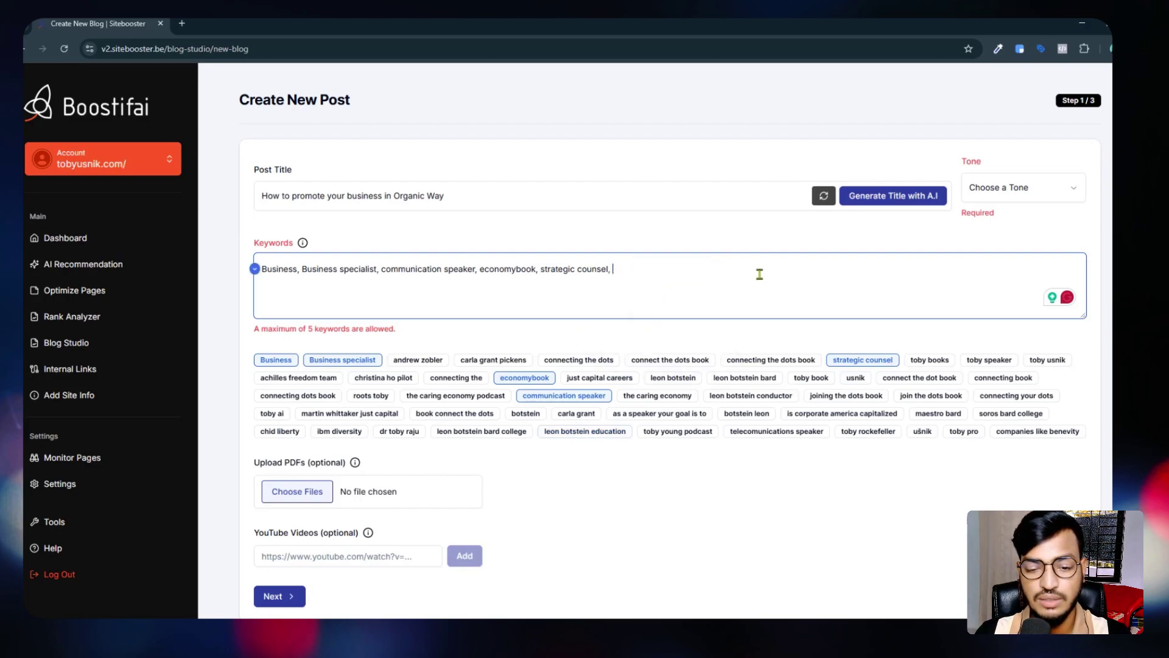
left_click(293, 608)
left_click(386, 300)
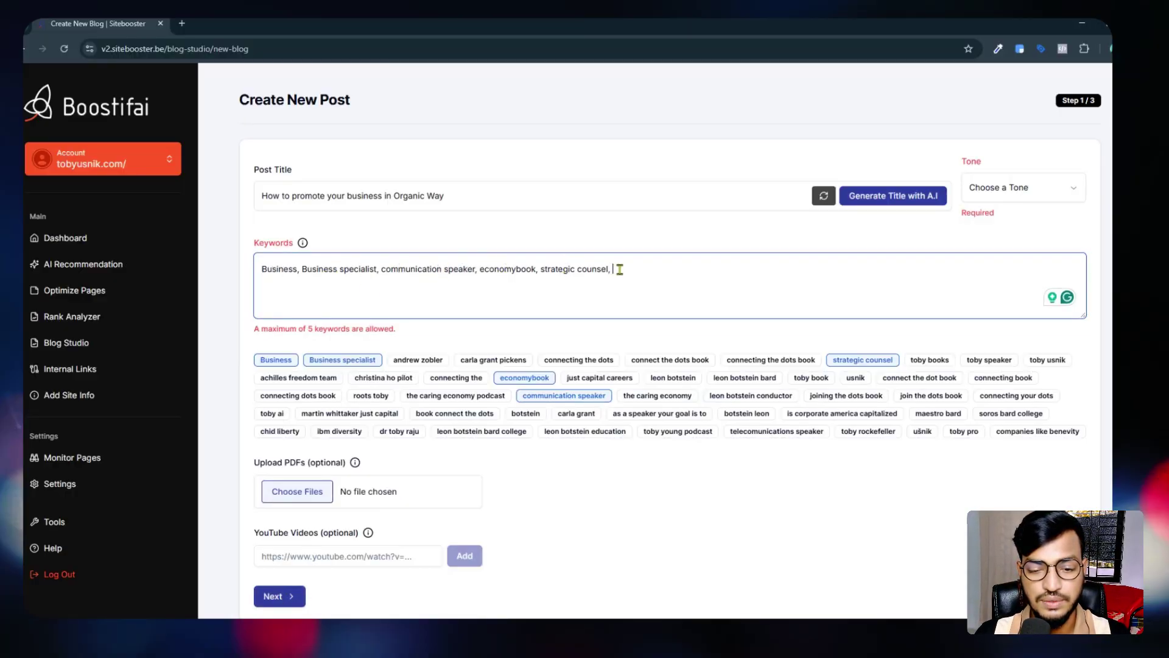
left_click_drag(614, 269, 543, 273)
key("BackSpace")
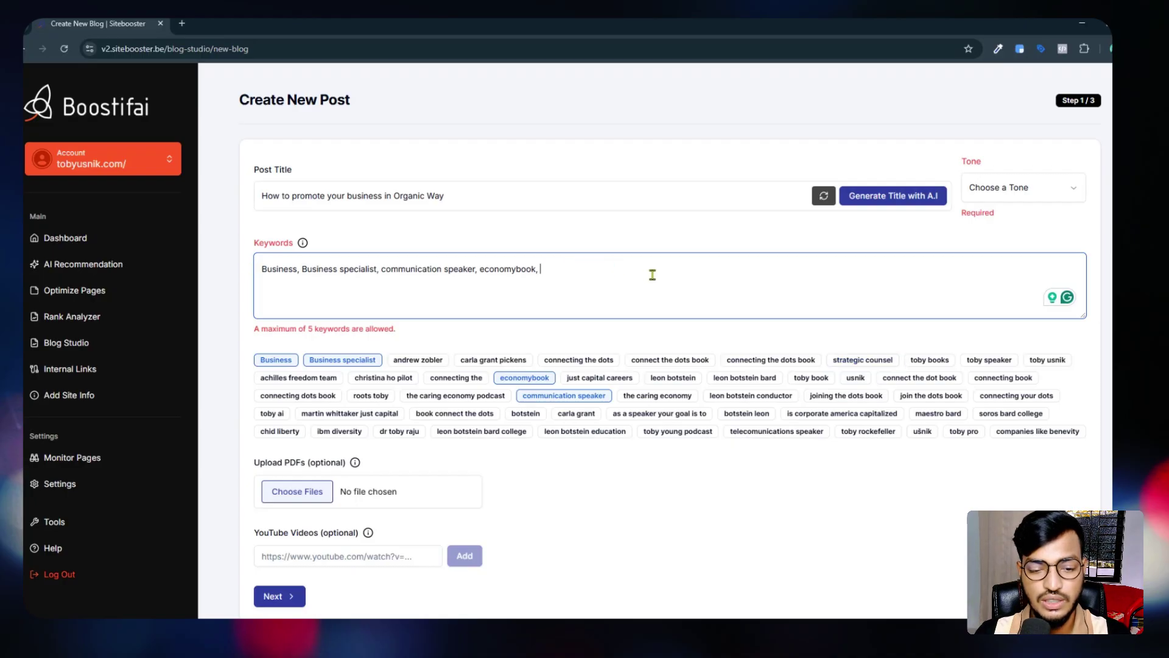
- Set the tone to Professional and continue to the step 2 outline
left_click(1014, 189)
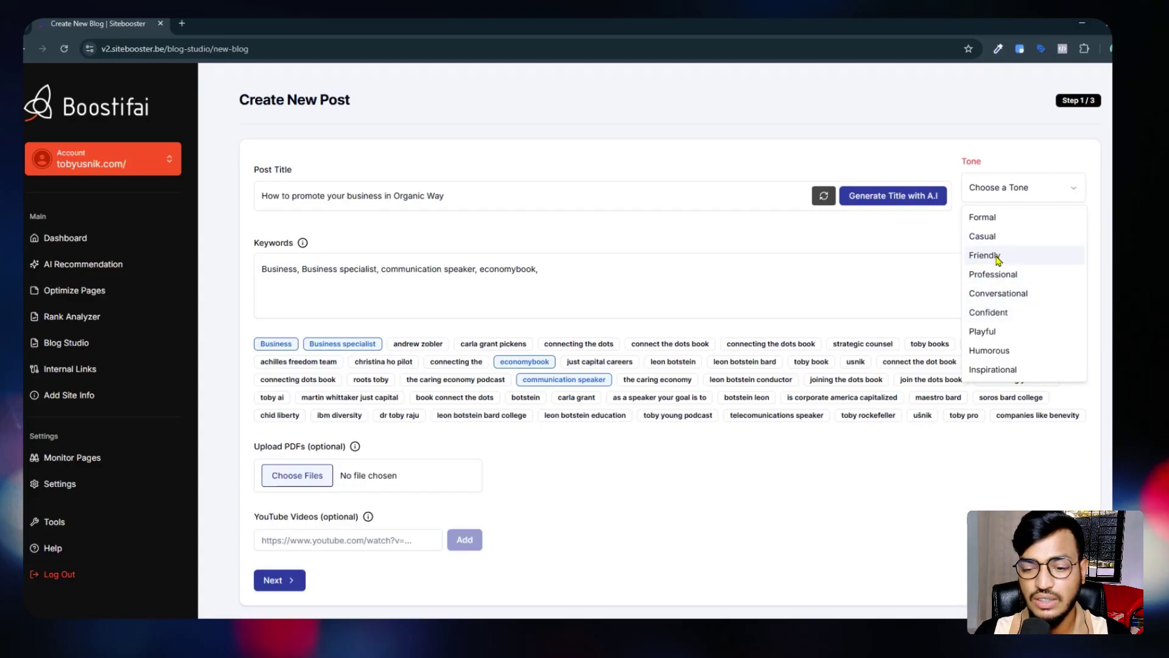
left_click(1000, 274)
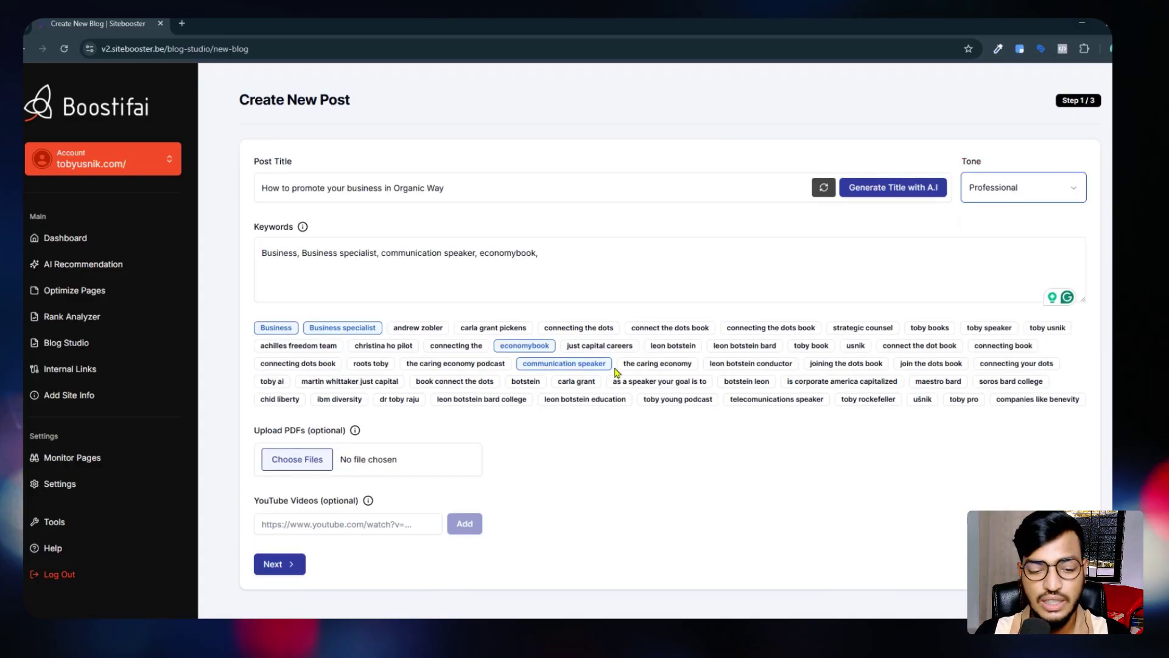
left_click(272, 564)
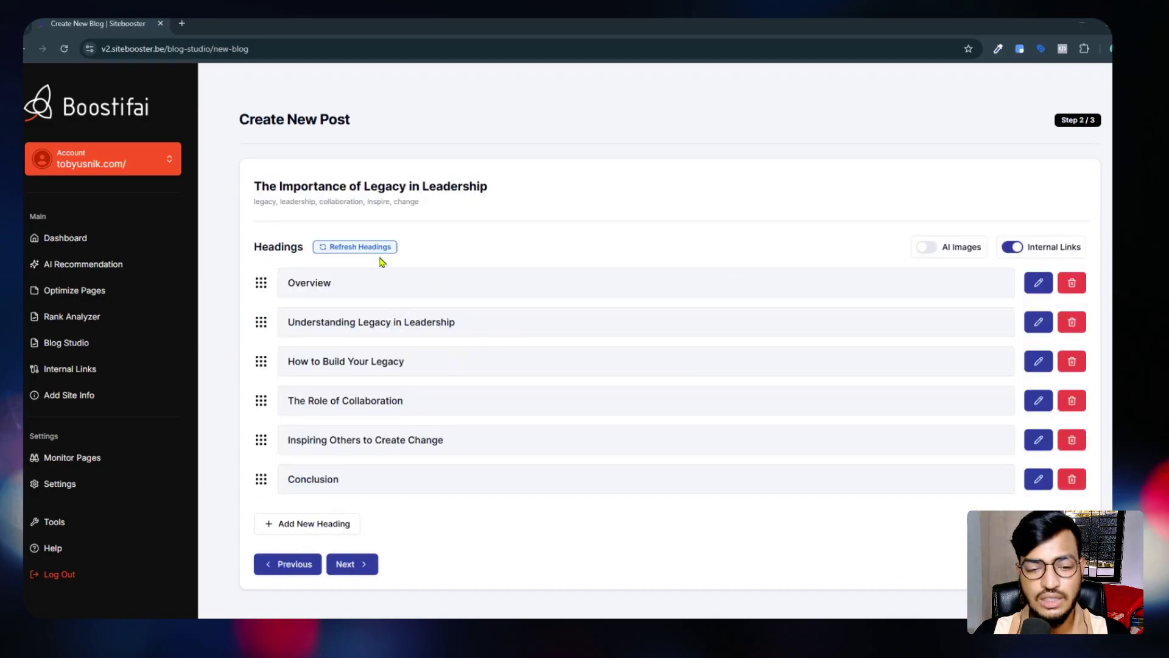
- Review the six-heading outline without adding a heading, enable AI Images, and generate the post
left_click_drag(254, 182, 470, 176)
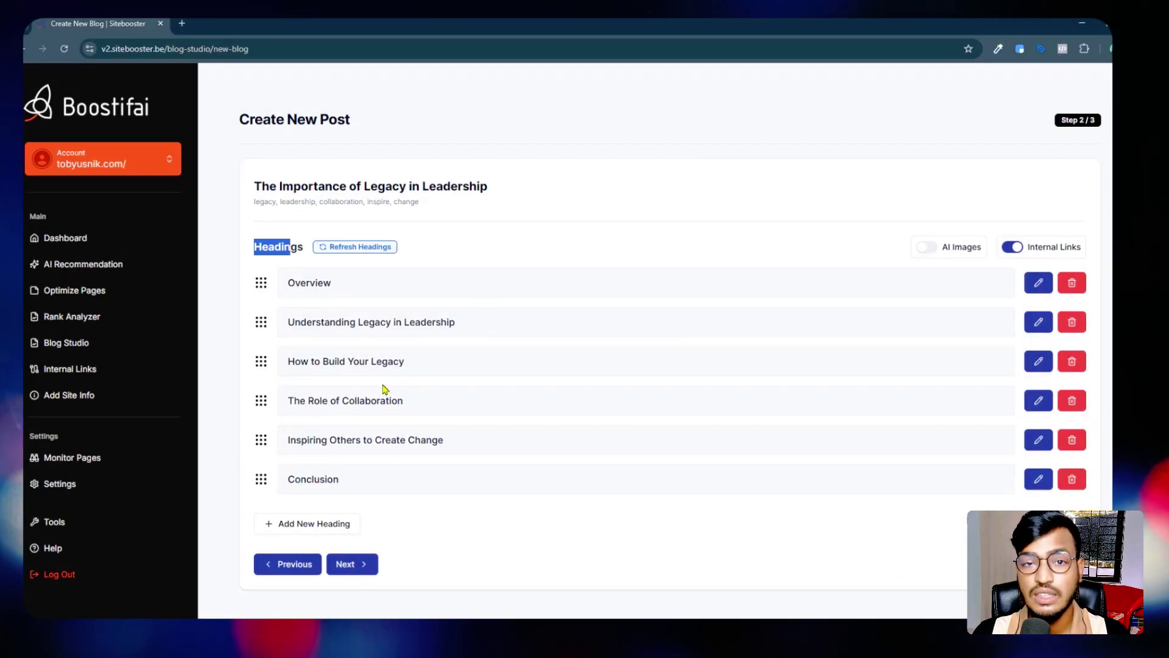
left_click_drag(254, 247, 329, 318)
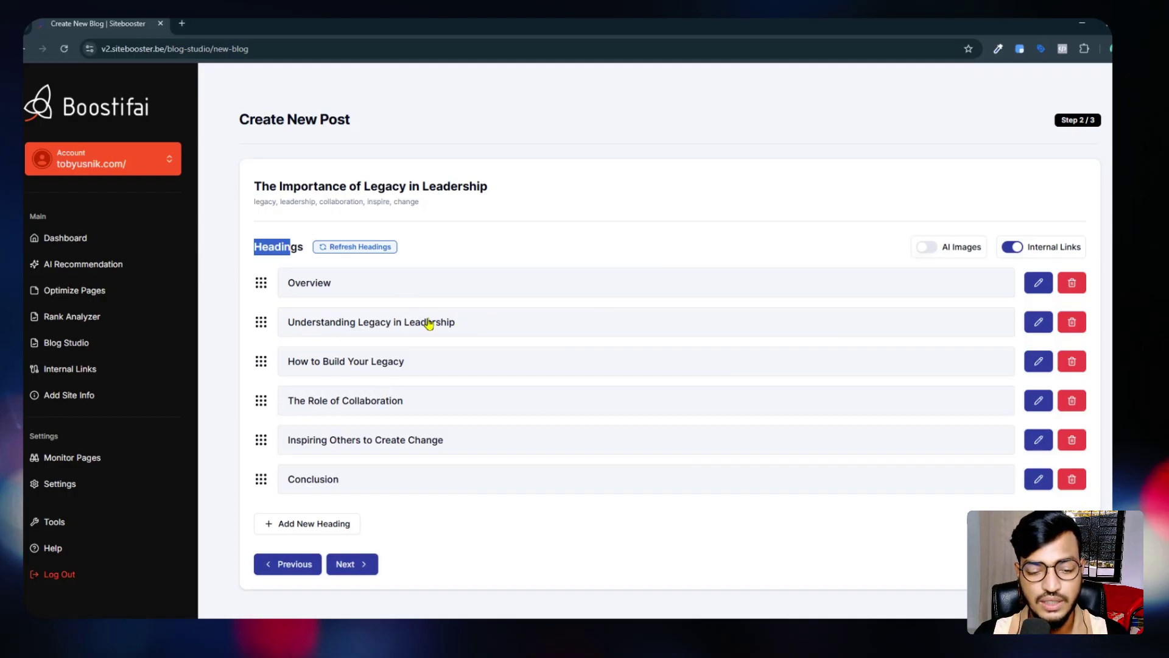
left_click(399, 533)
left_click(305, 527)
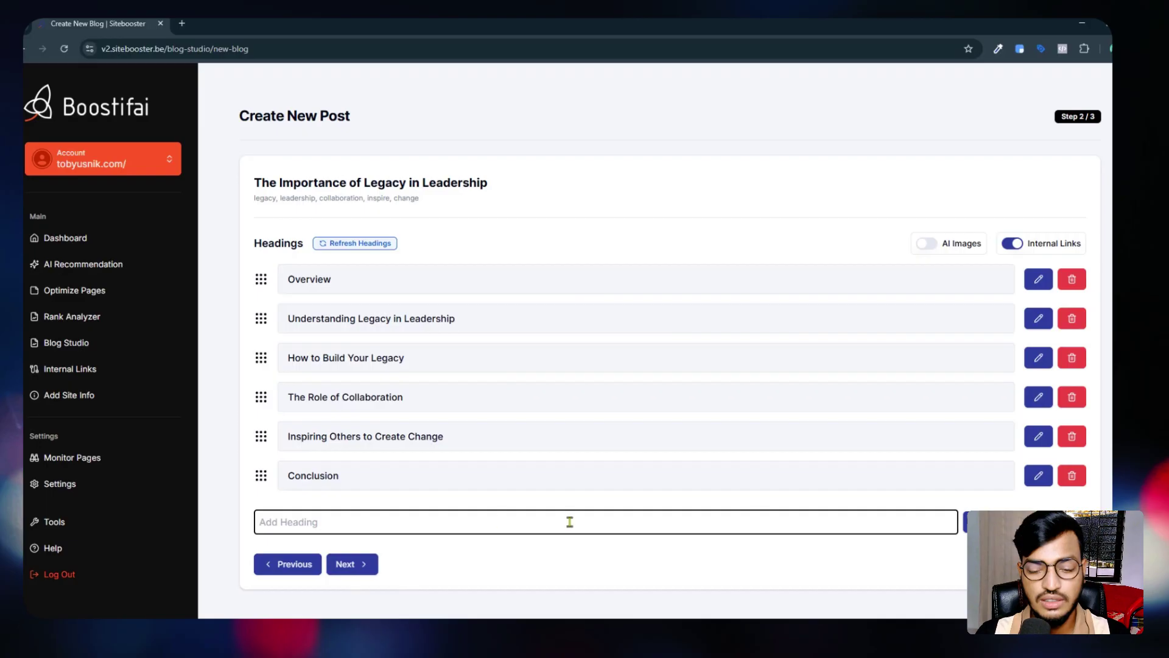
left_click(810, 548)
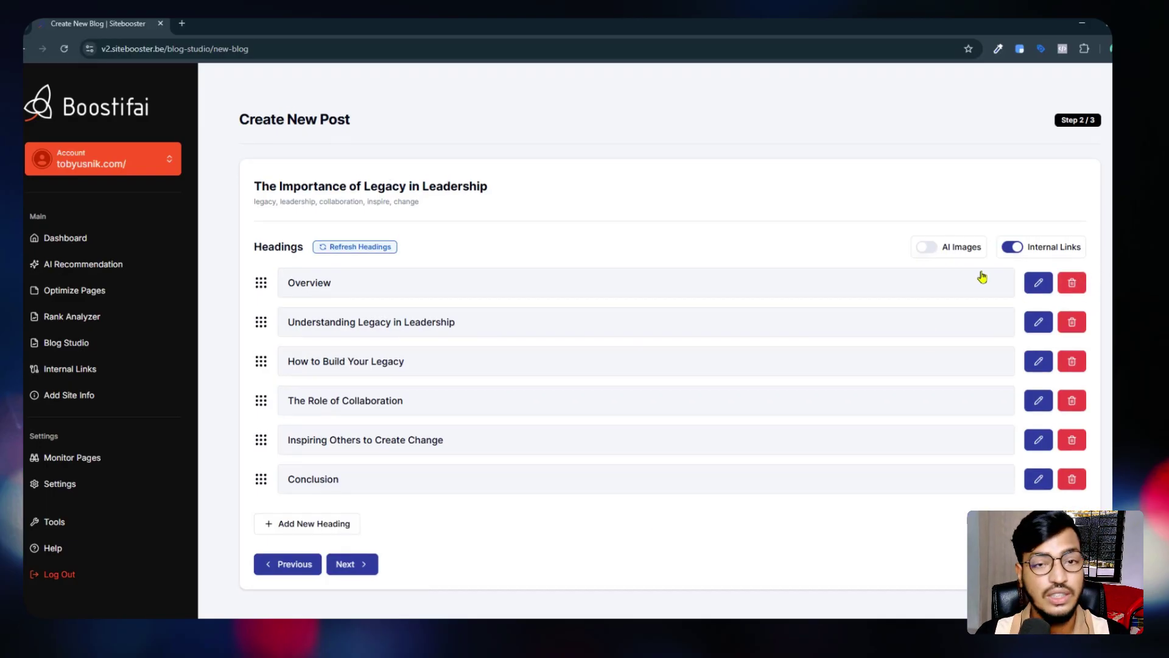
left_click(927, 248)
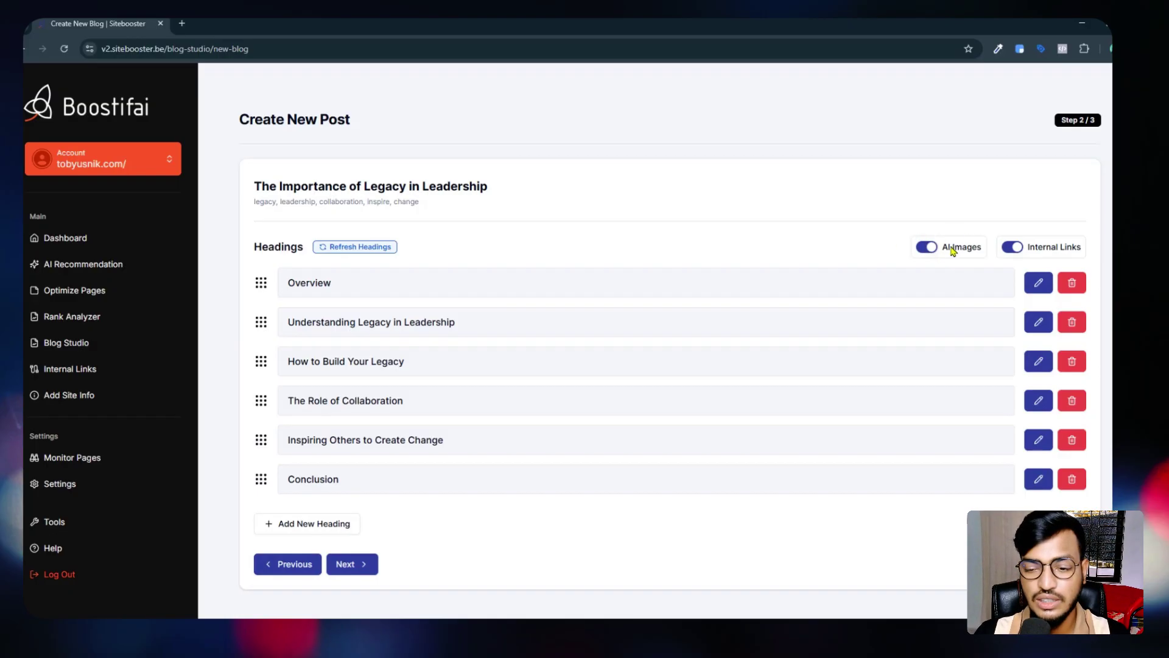
left_click(353, 564)
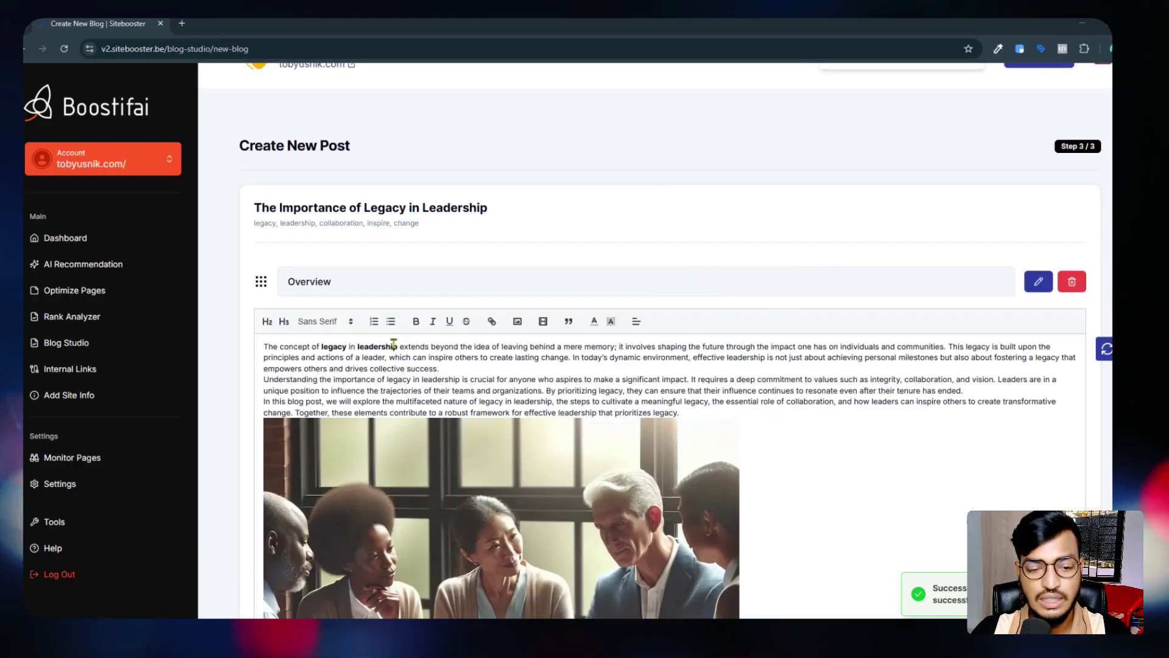
- Read through the generated Overview text, then collapse the Overview section
scroll(393, 344, "down", 3)
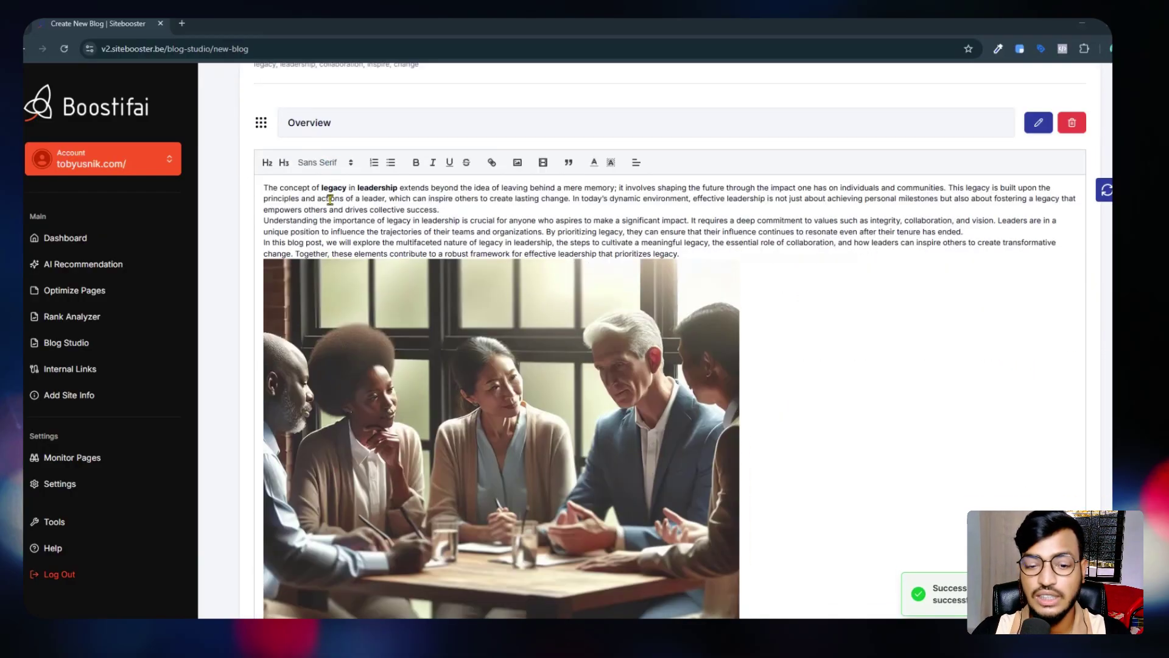
left_click(329, 200)
left_click_drag(705, 247, 263, 186)
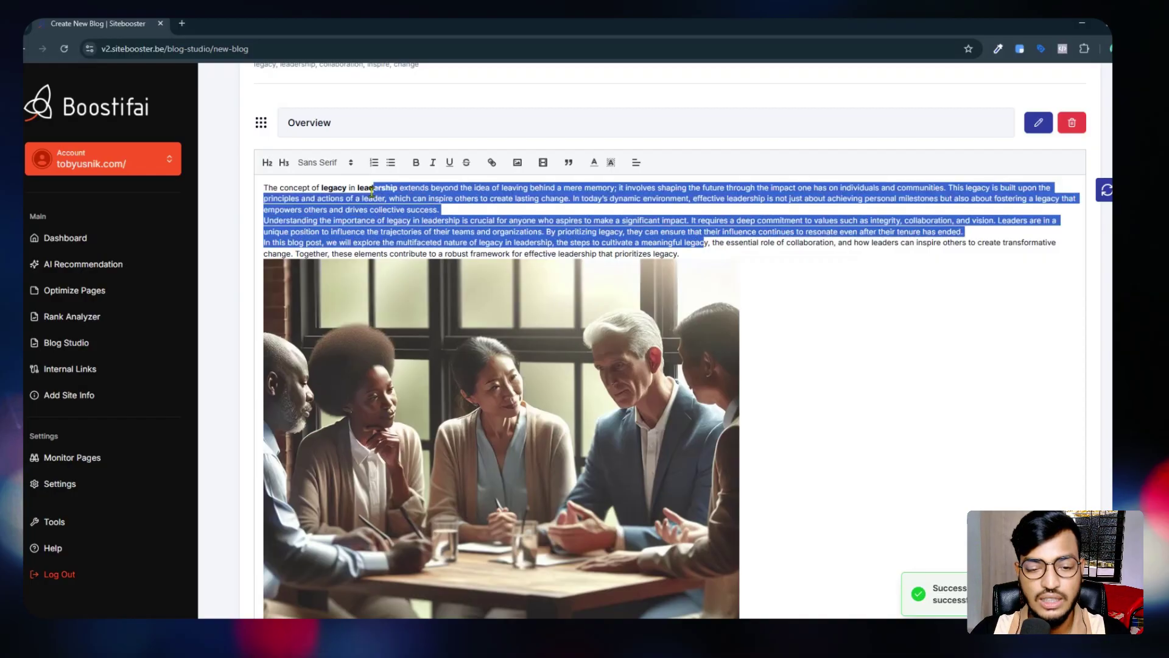
scroll(548, 304, "down", 2)
scroll(547, 266, "up", 3)
left_click(547, 266)
scroll(321, 287, "up", 2)
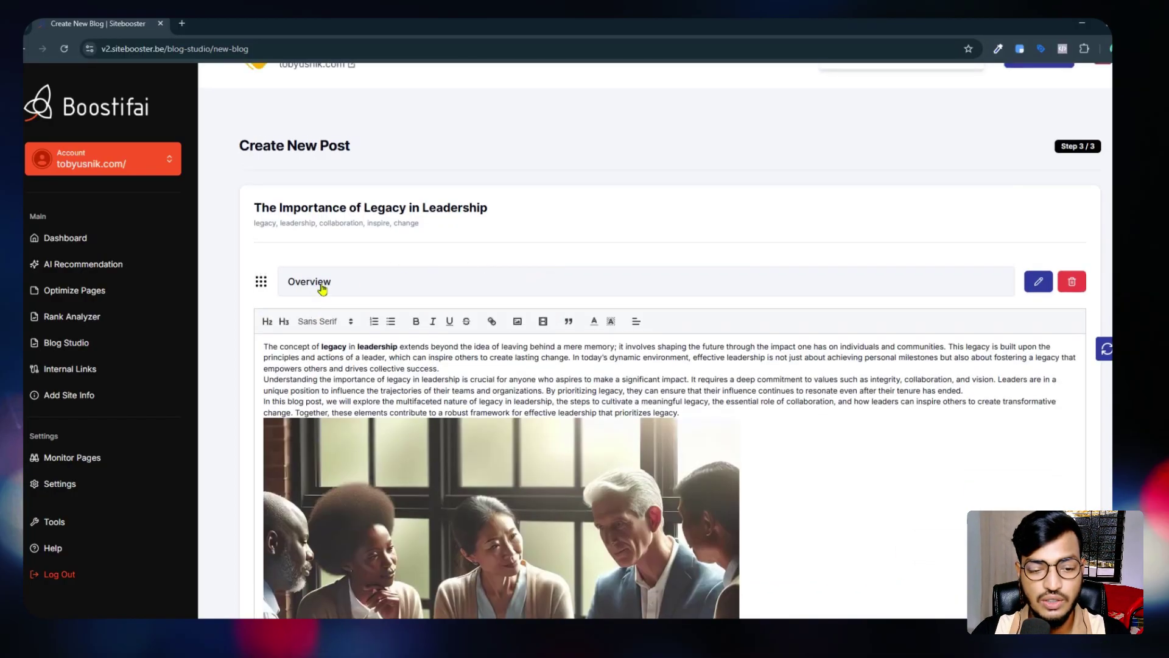
left_click(322, 286)
- Expand and read through the Understanding Legacy in Leadership section
left_click(326, 338)
scroll(420, 344, "down", 3)
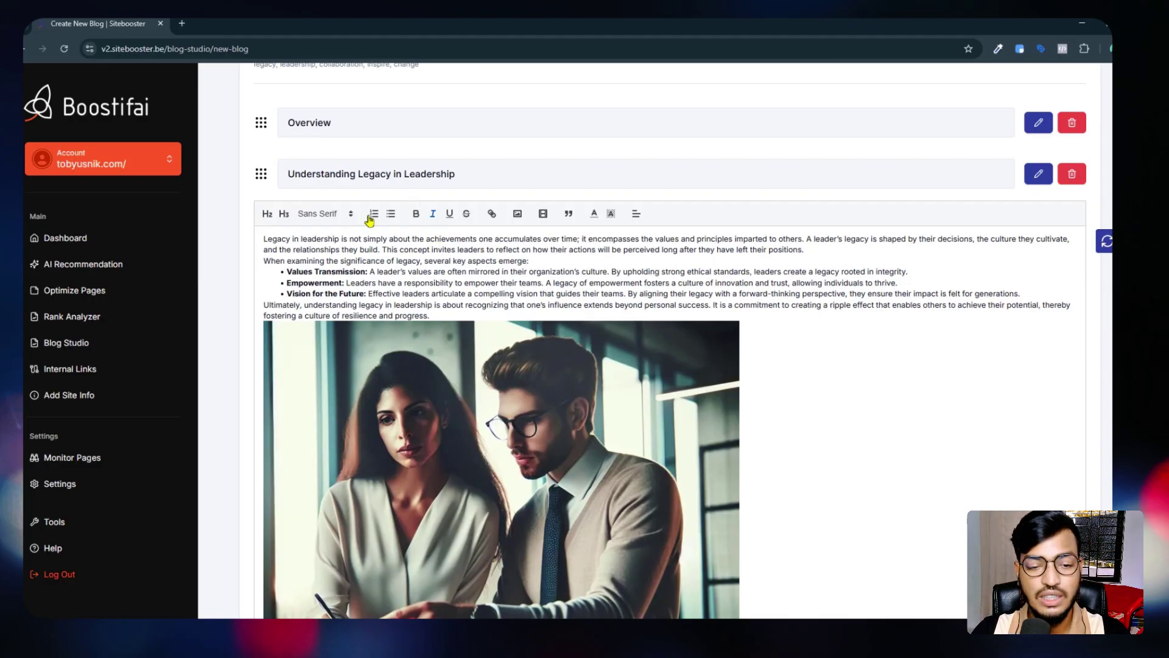
scroll(580, 288, "down", 5)
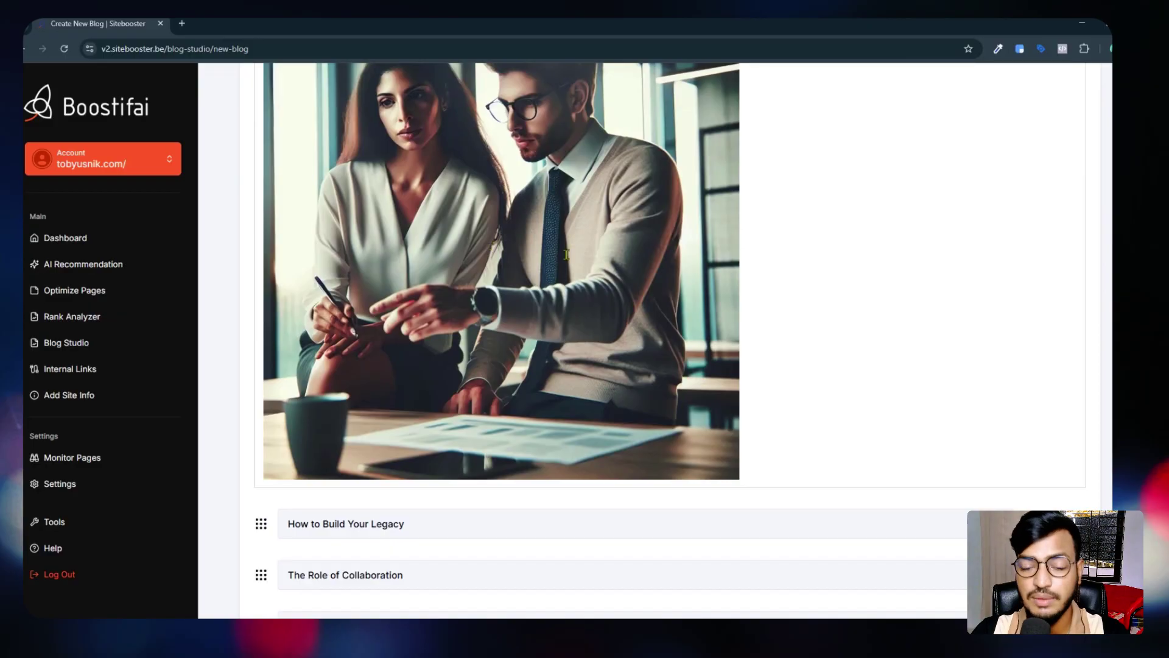
scroll(566, 254, "up", 5)
left_click_drag(277, 251, 762, 306)
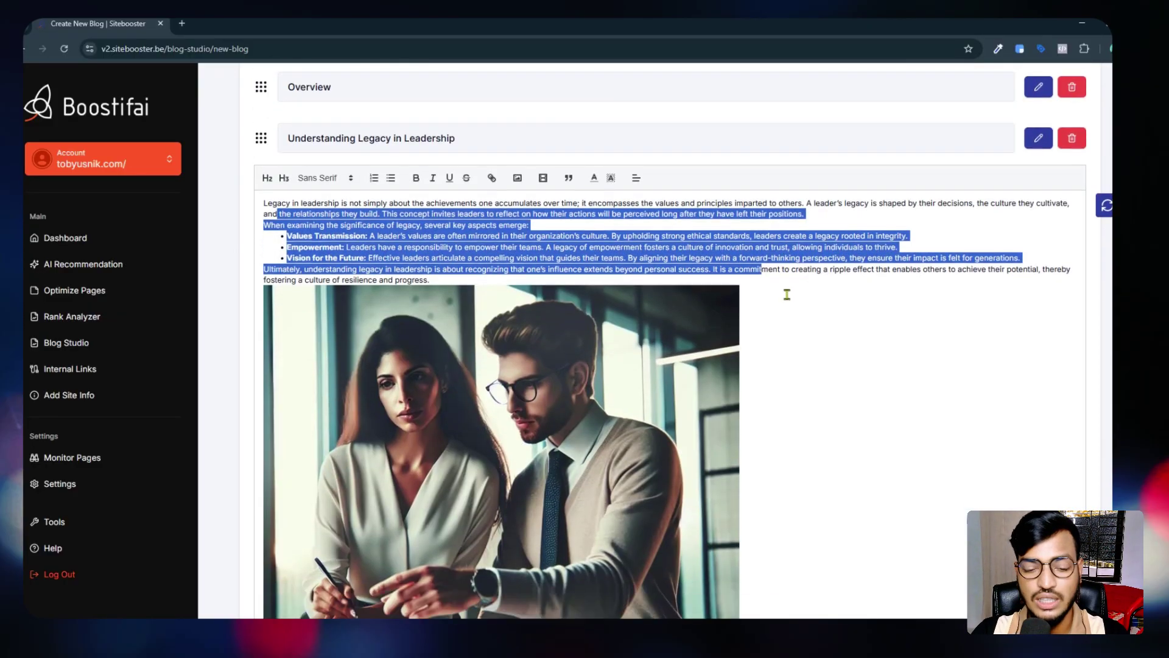
scroll(786, 292, "down", 8)
- Expand How to Build Your Legacy and make its opening paragraph an H2 heading
left_click(364, 373)
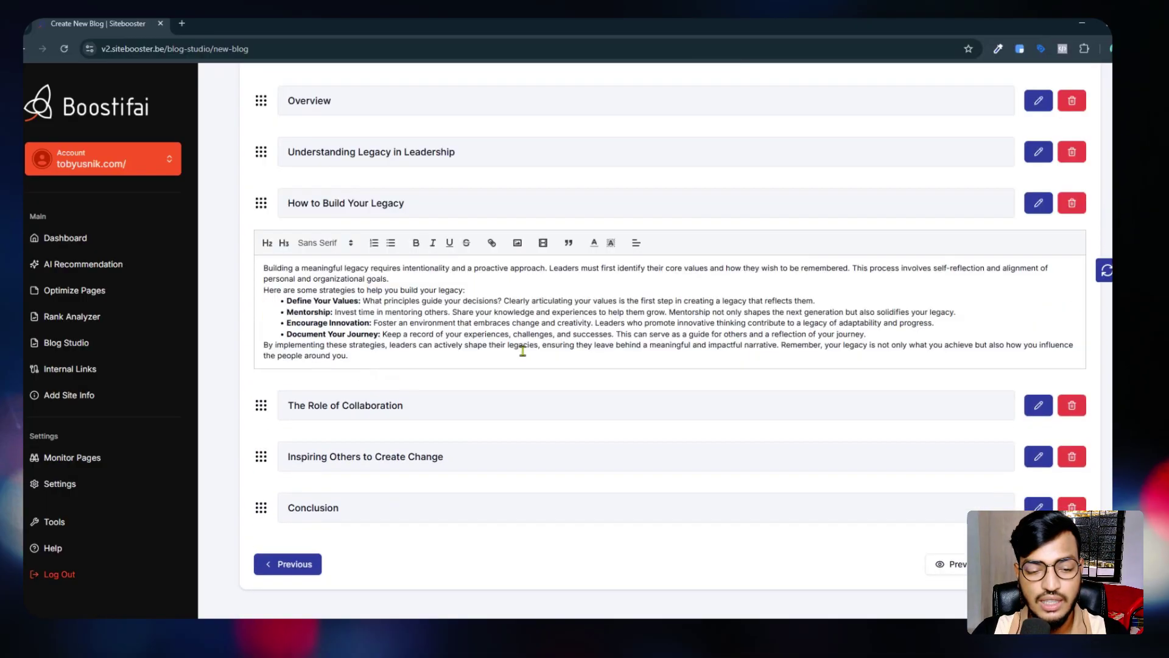
left_click_drag(350, 358, 256, 267)
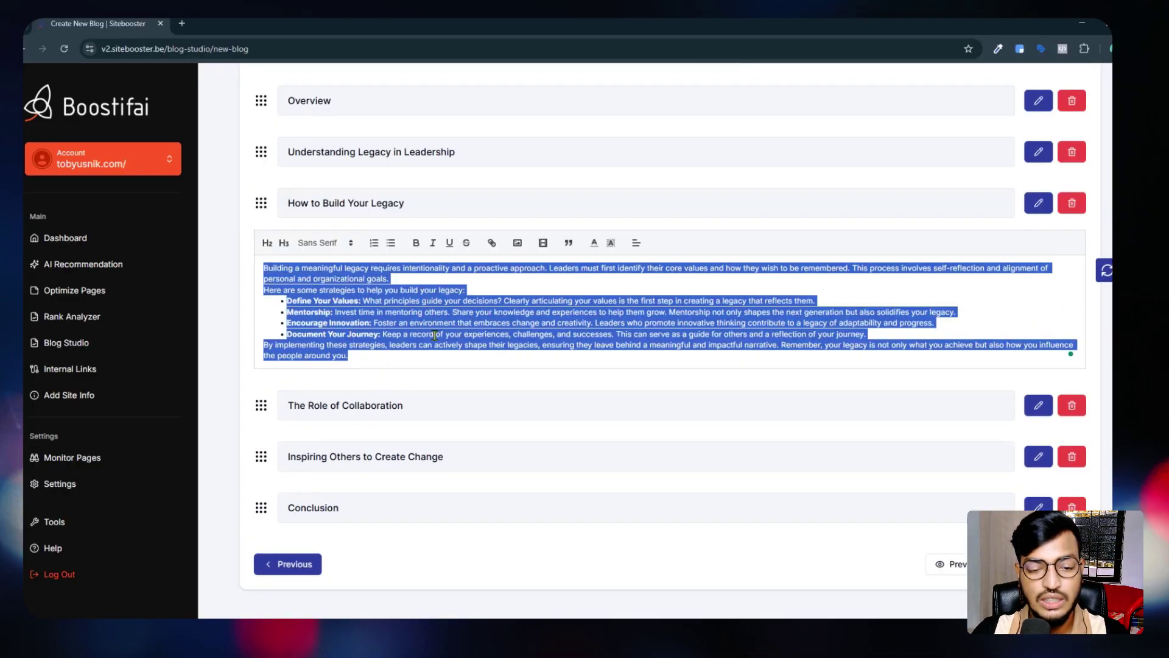
left_click(399, 279)
left_click_drag(390, 279, 264, 268)
left_click(283, 244)
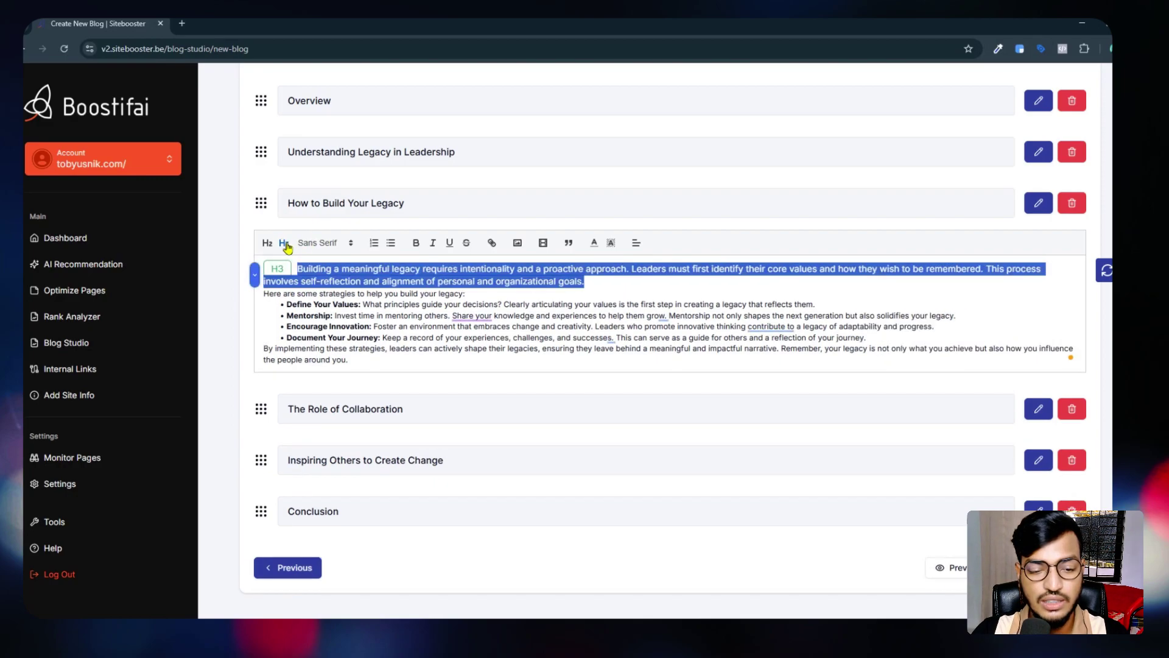
left_click(267, 244)
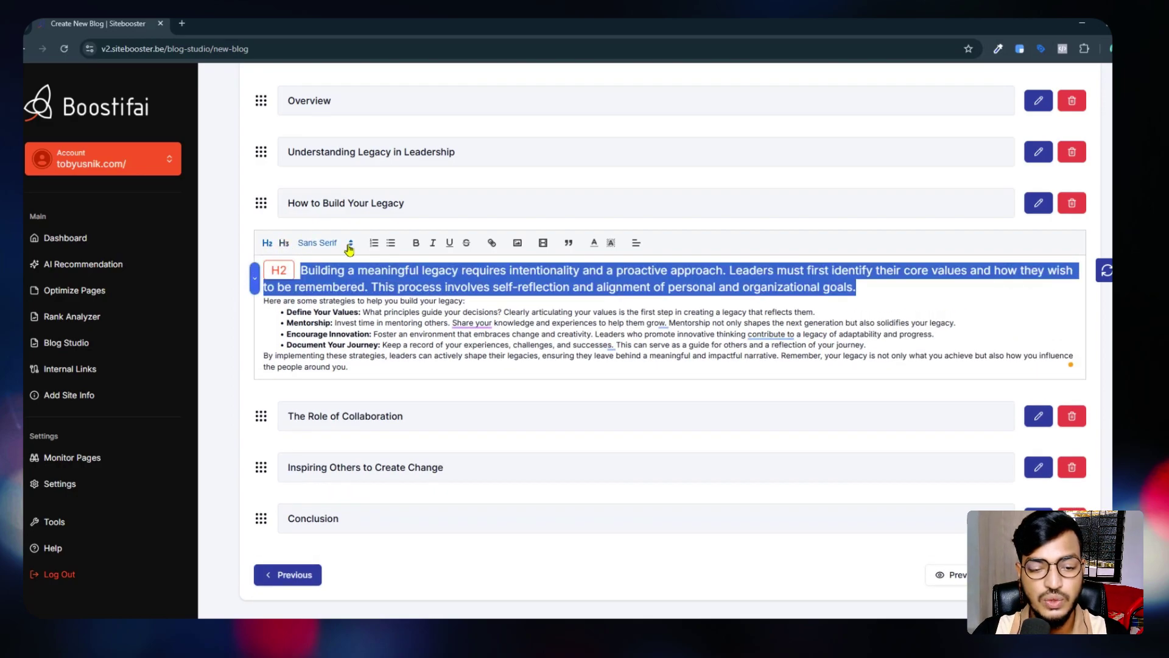
left_click(300, 323)
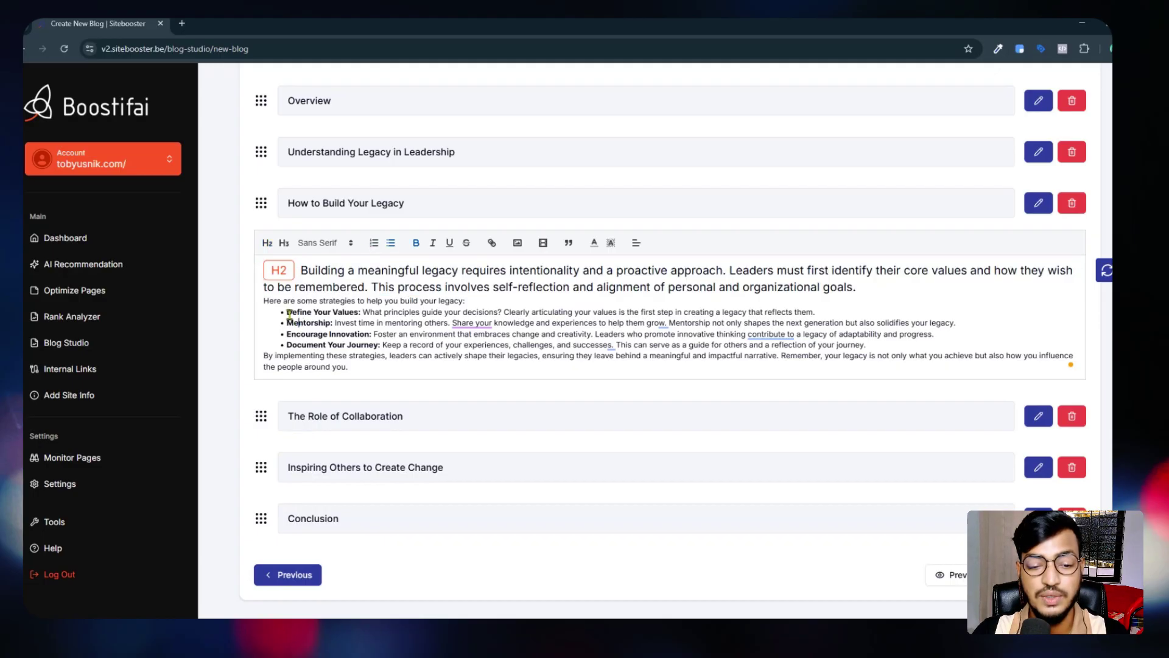
- Bold the section's first three strategy bullets
left_click_drag(287, 312, 981, 337)
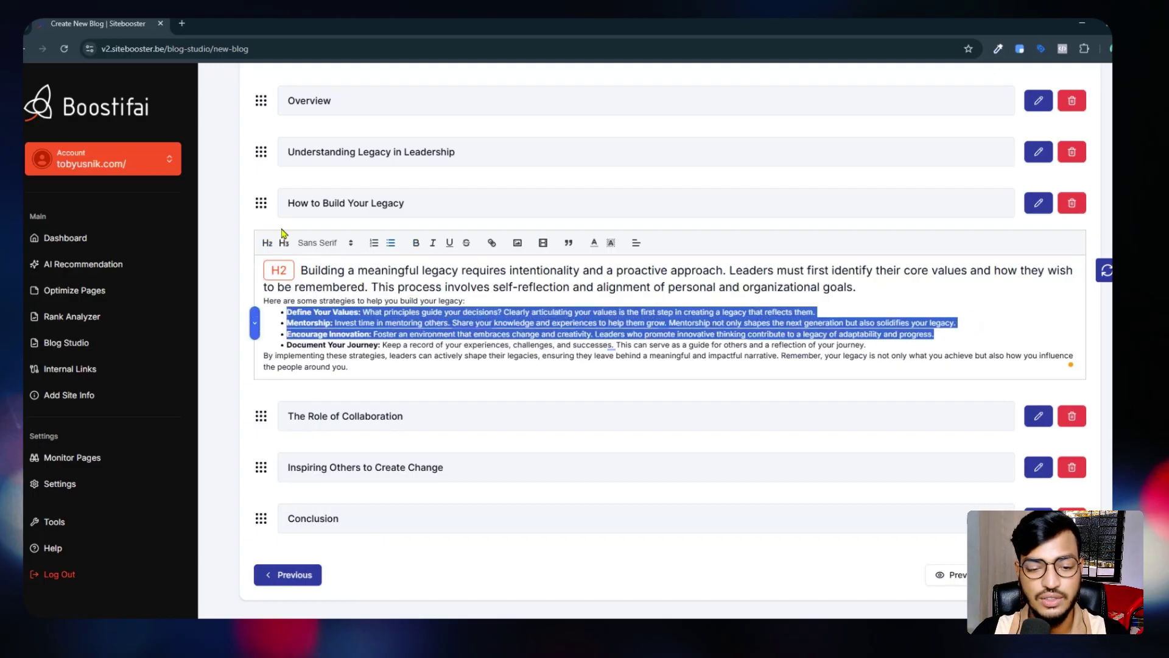
left_click(416, 244)
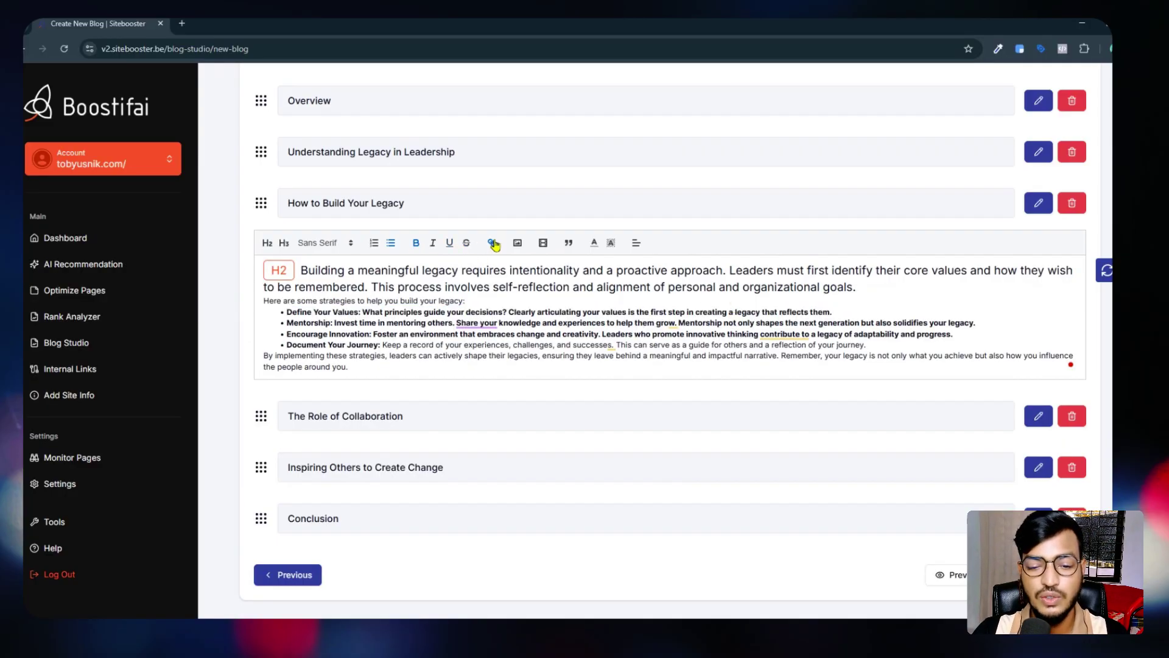
scroll(603, 236, "down", 1)
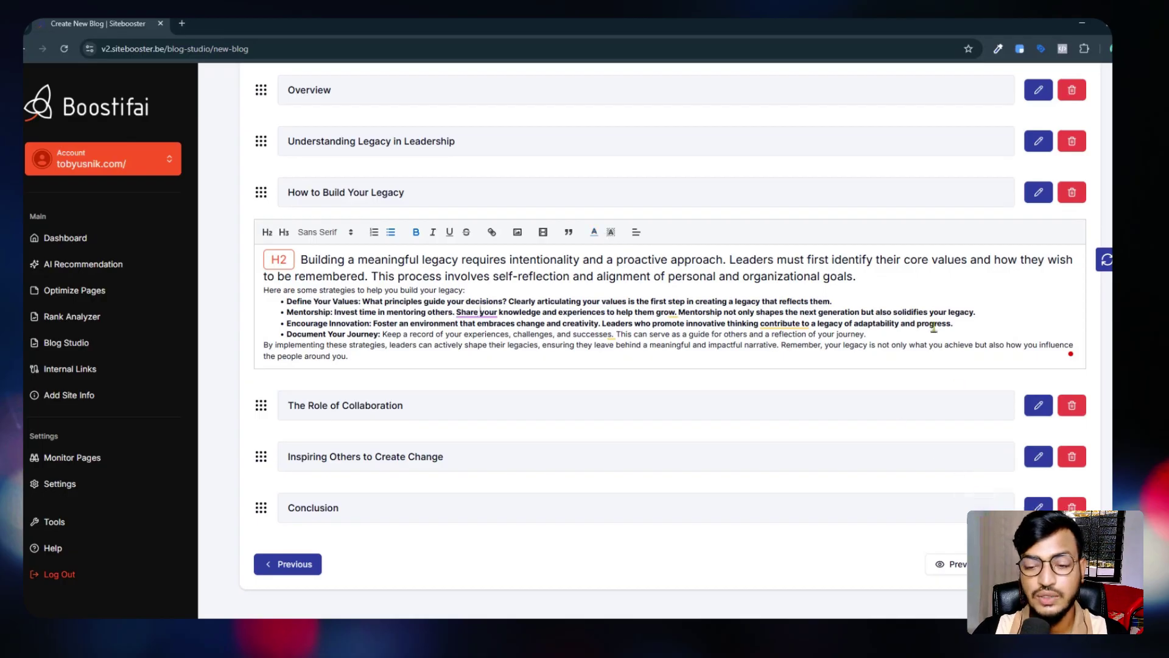
scroll(933, 328, "up", 4)
- Preview the finished post and download it as blog-post.html
left_click(423, 318)
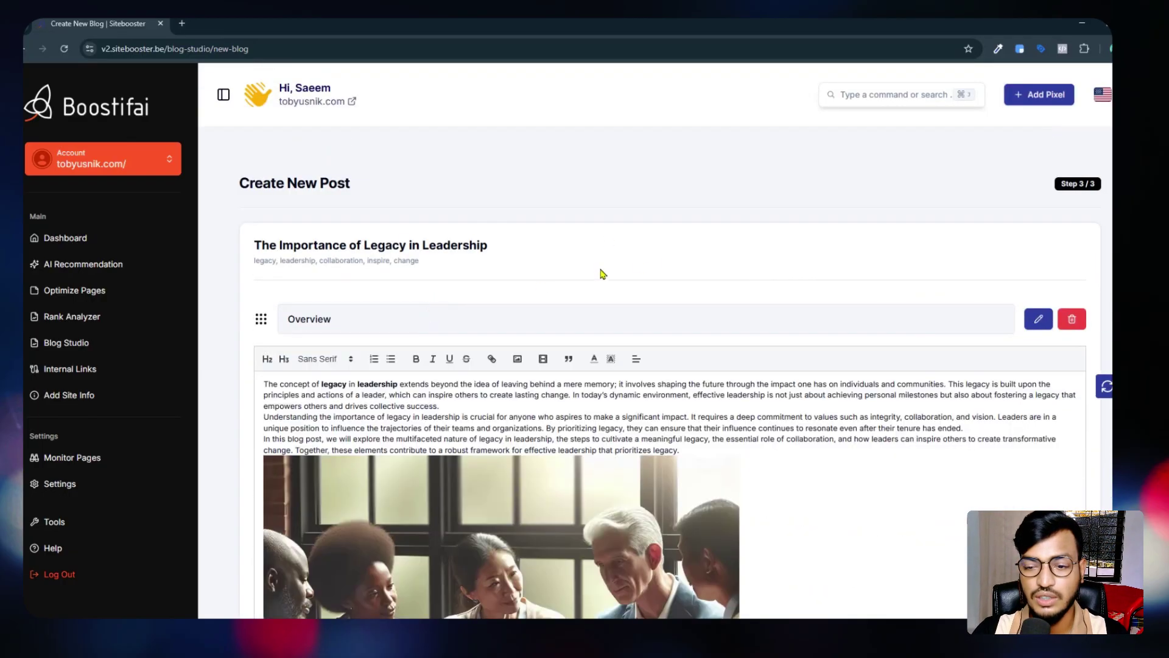
scroll(629, 275, "down", 5)
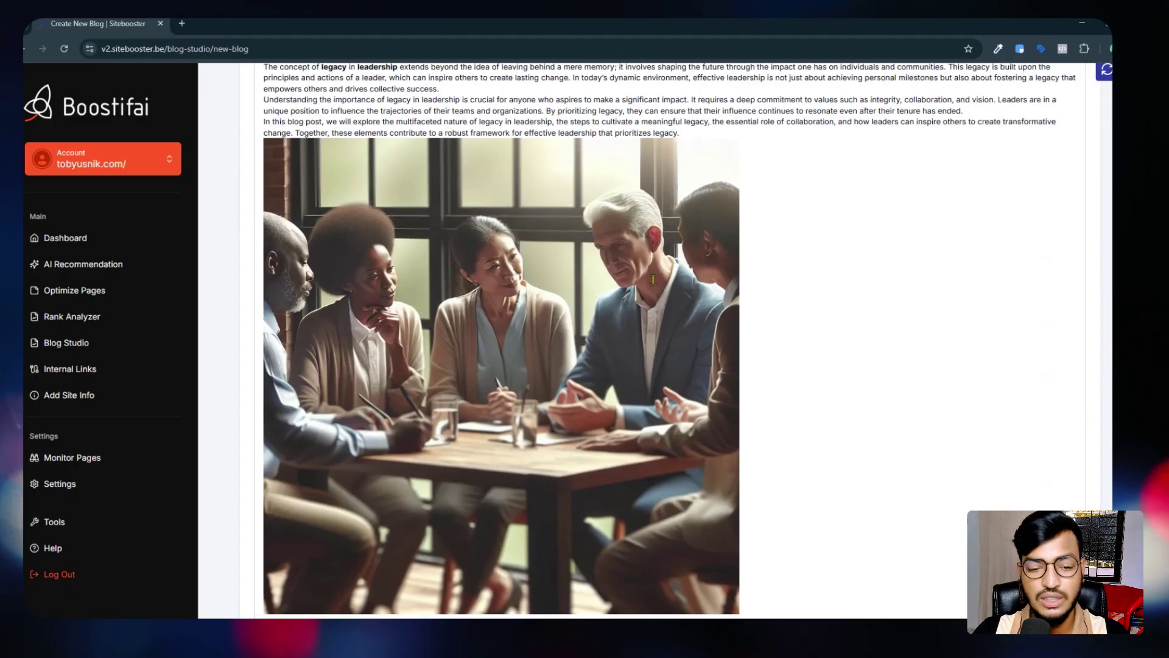
scroll(653, 280, "down", 6)
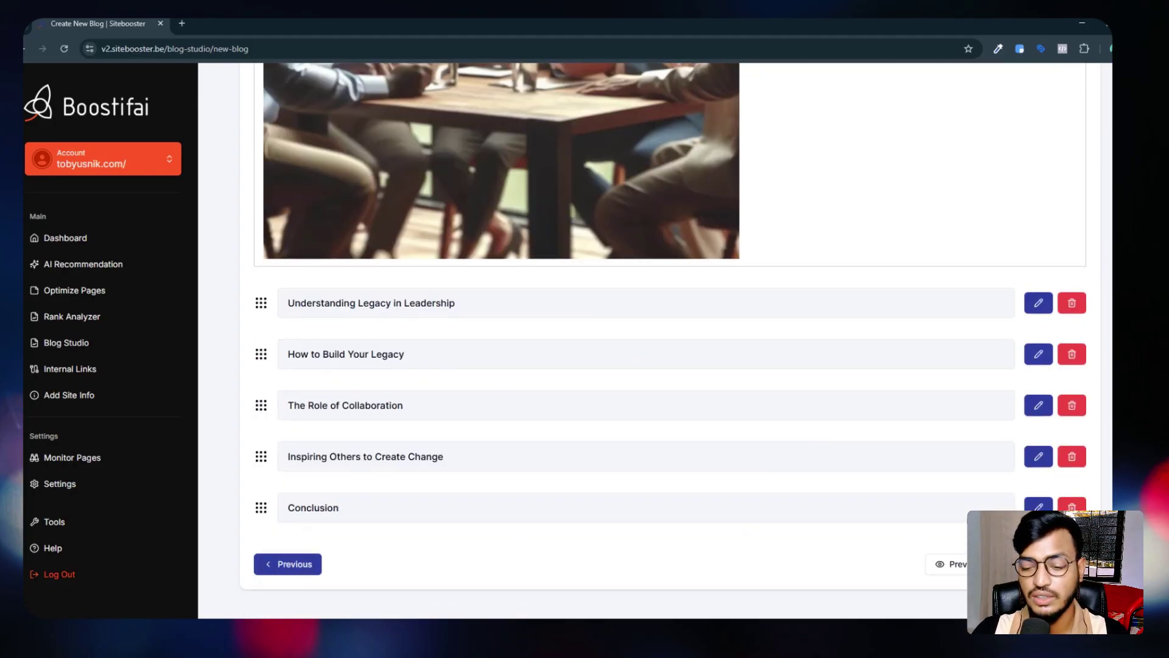
left_click(948, 564)
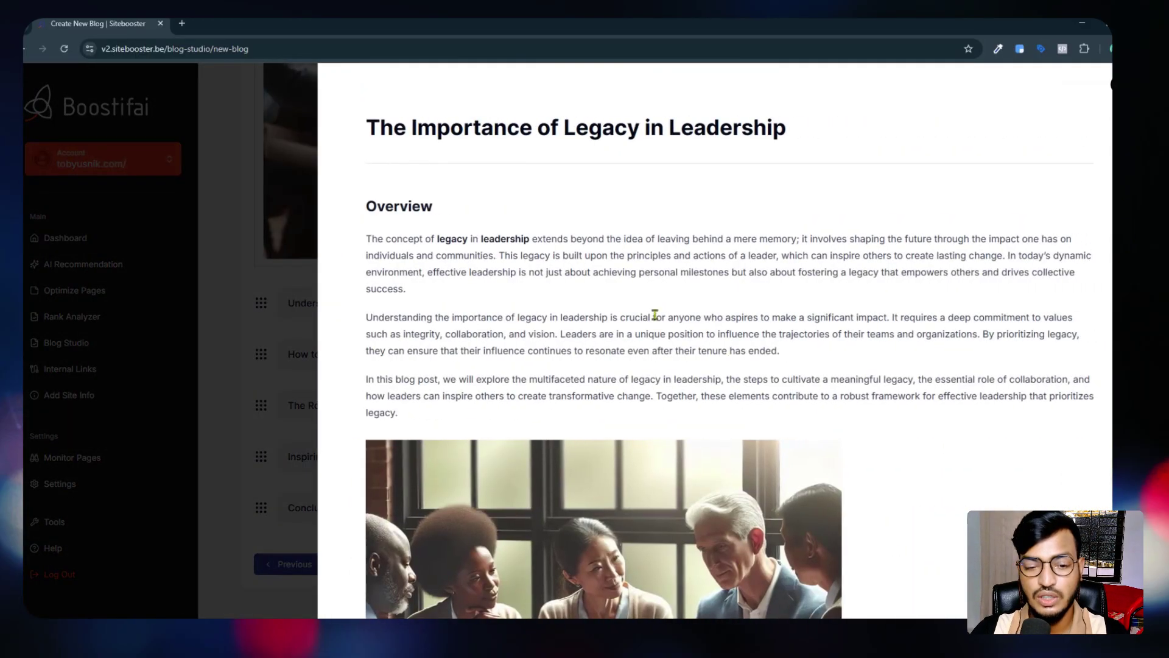
scroll(664, 304, "down", 20)
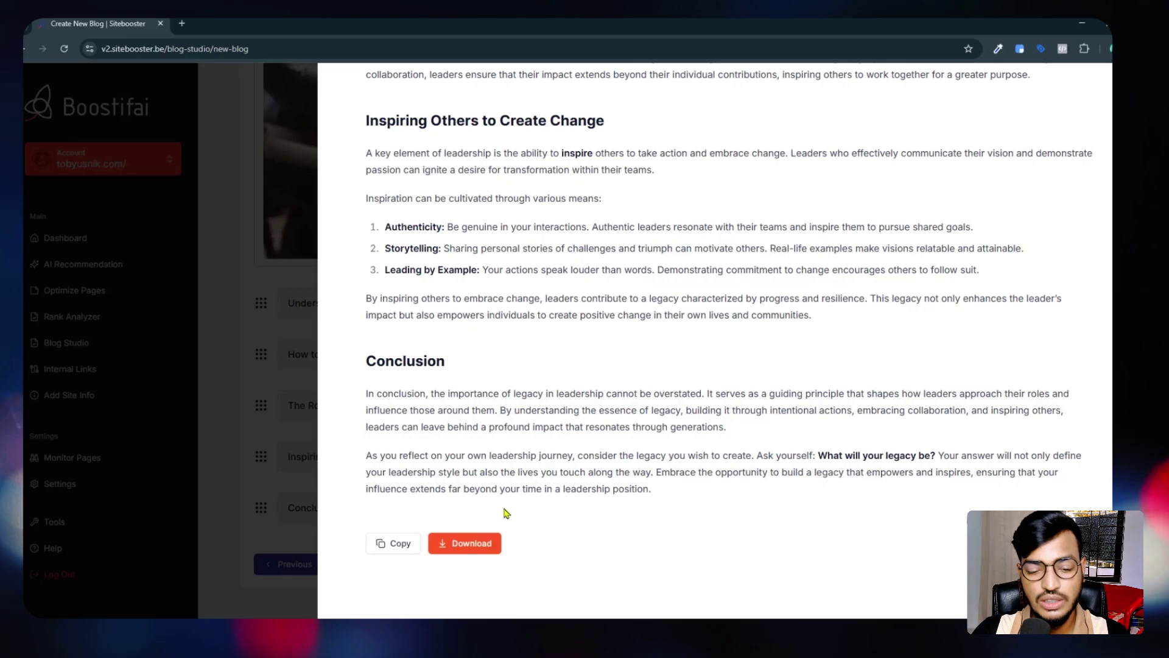
left_click(466, 543)
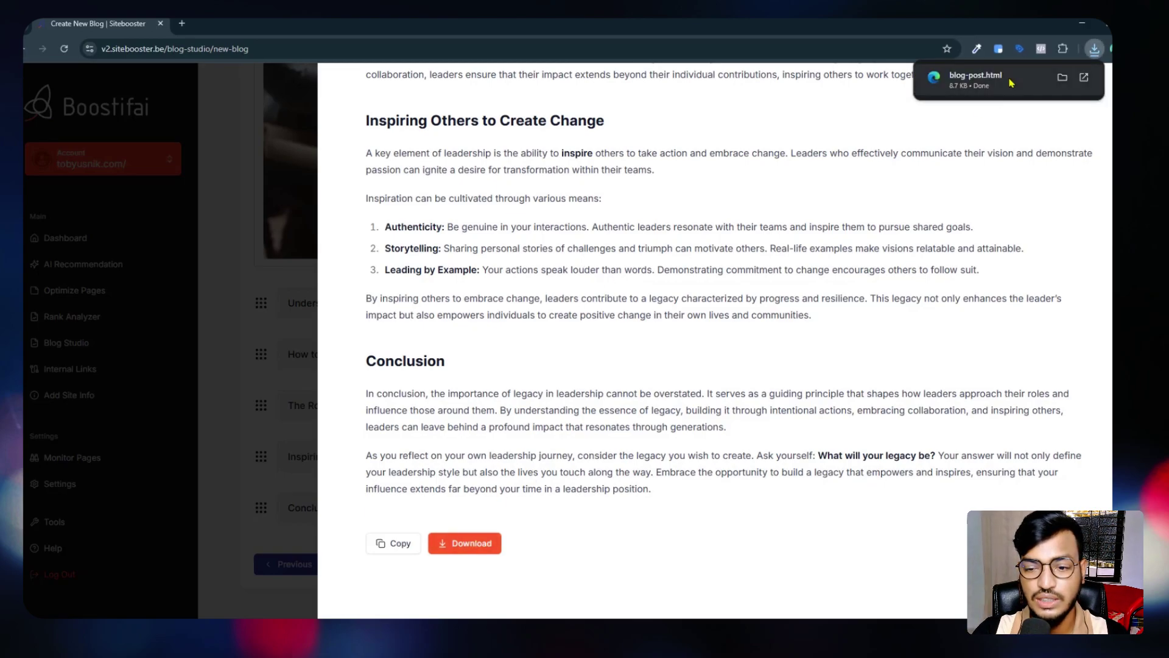
- Open the downloaded blog-post.html, scroll through it, and return to the Boostifai tab
left_click(984, 85)
scroll(227, 159, "down", 5)
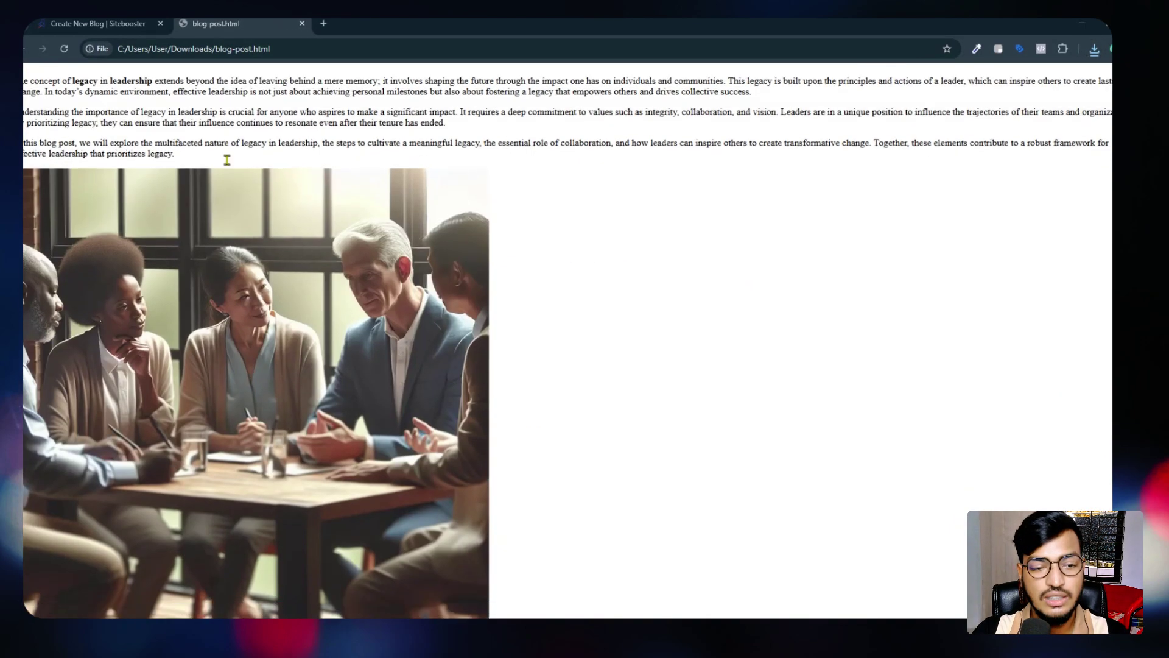
scroll(251, 161, "up", 10)
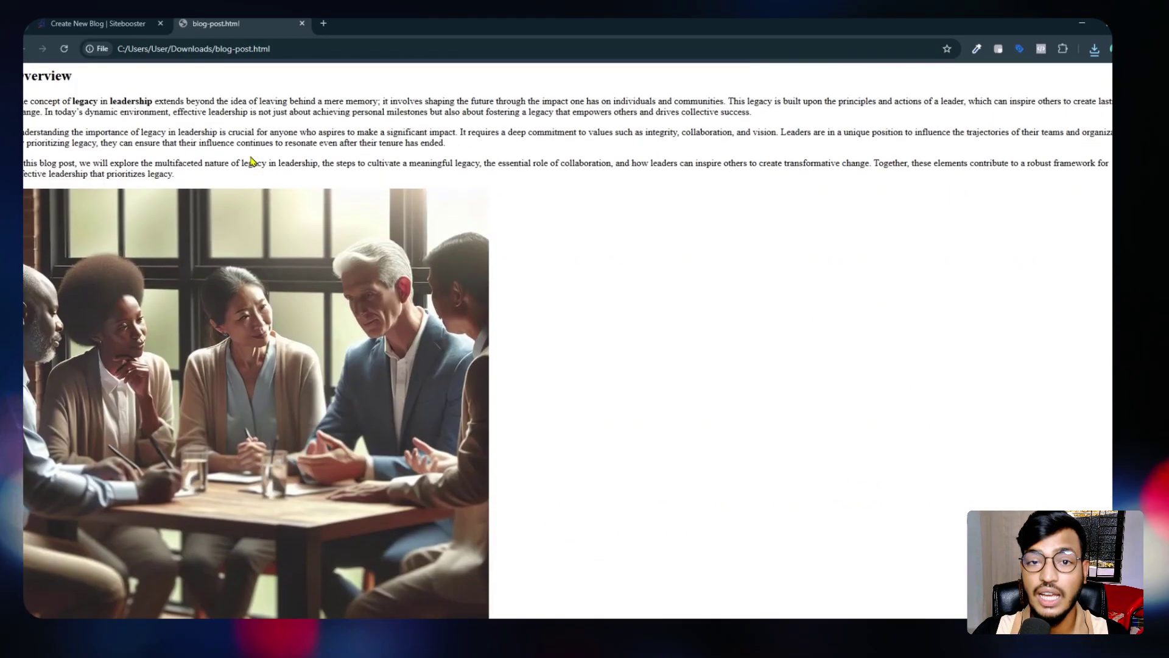
left_click(96, 22)
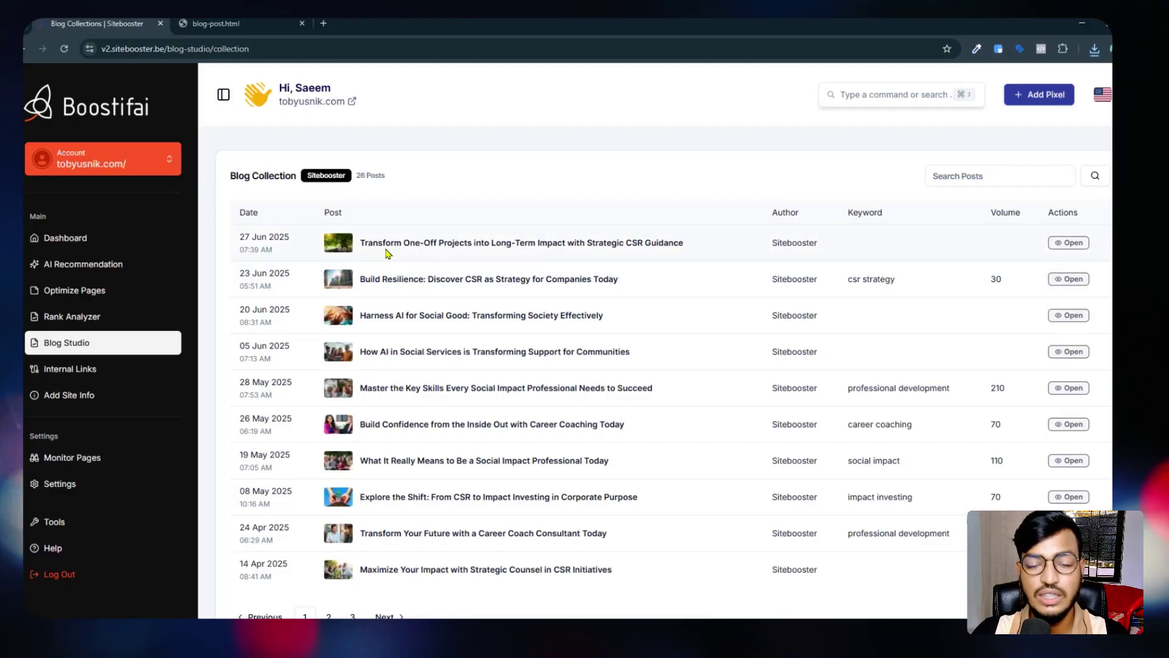
- Open the saved 'The Importance of Legacy in Leadership' post from the User Created collection
scroll(396, 253, "down", 4)
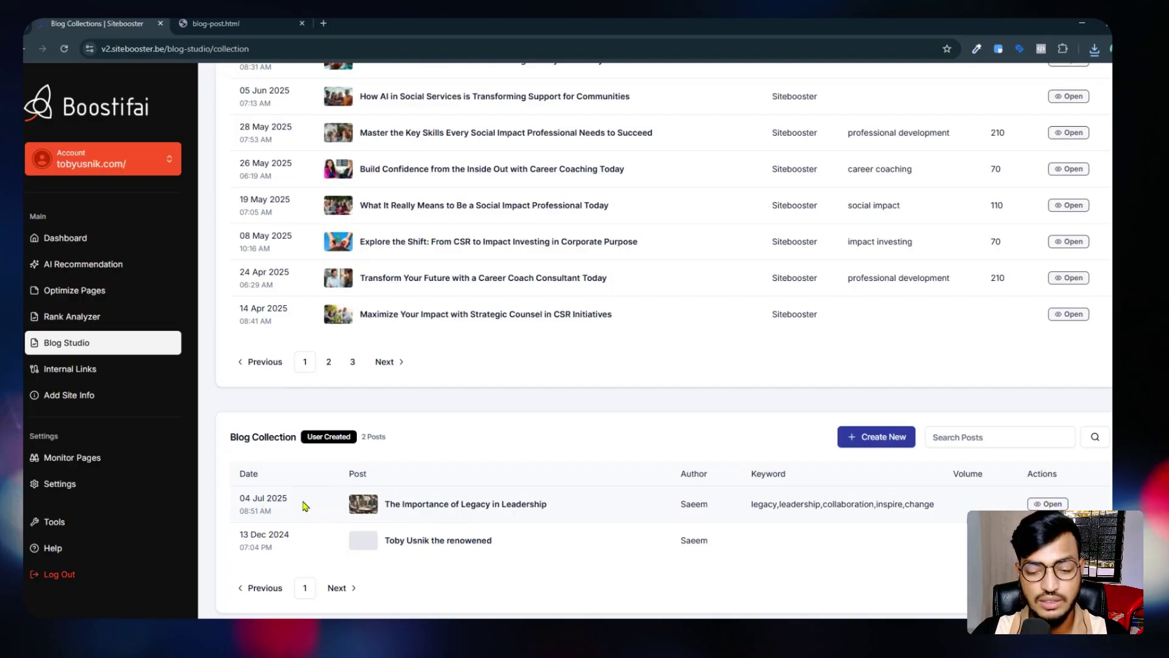
left_click(1049, 504)
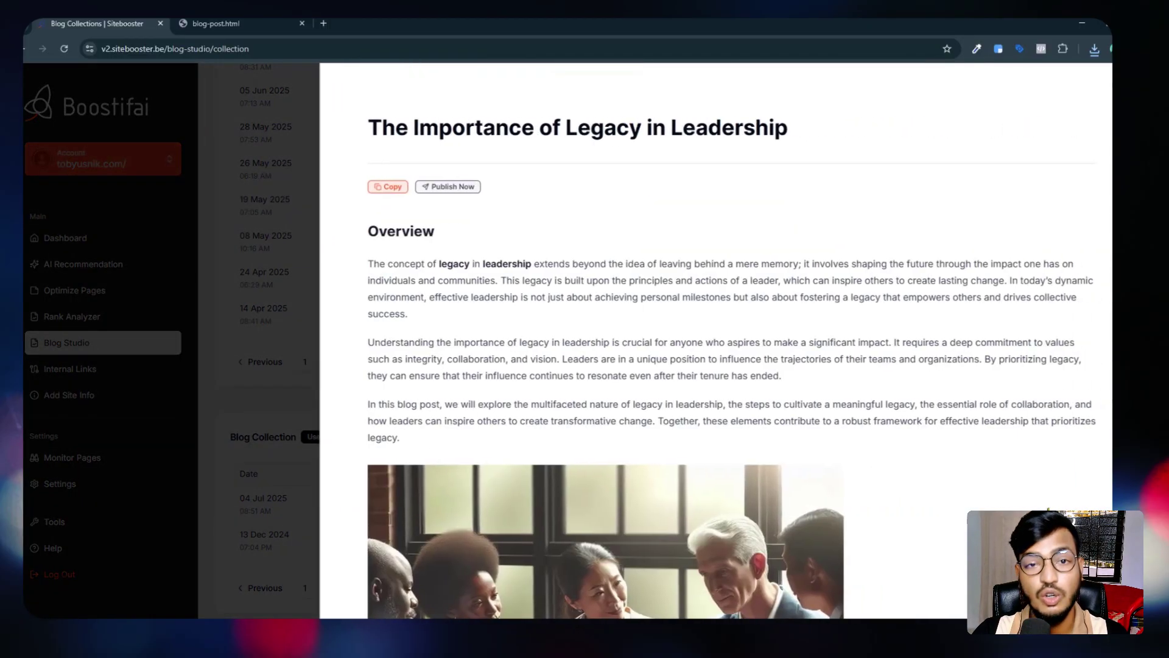
scroll(628, 217, "down", 20)
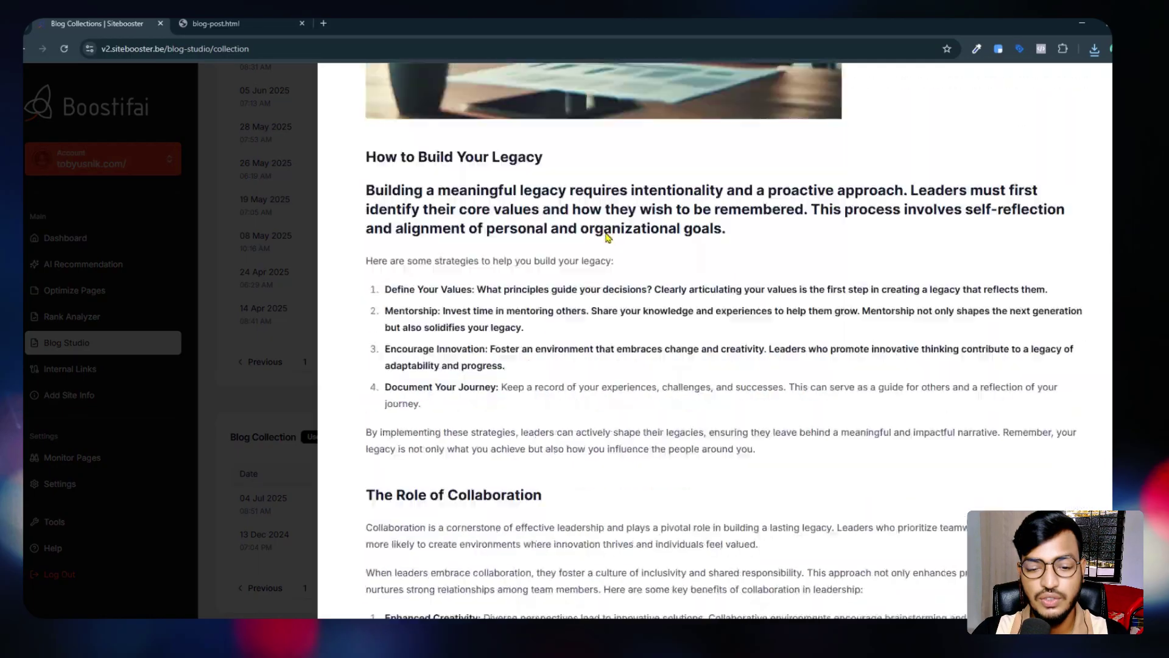
scroll(615, 269, "up", 20)
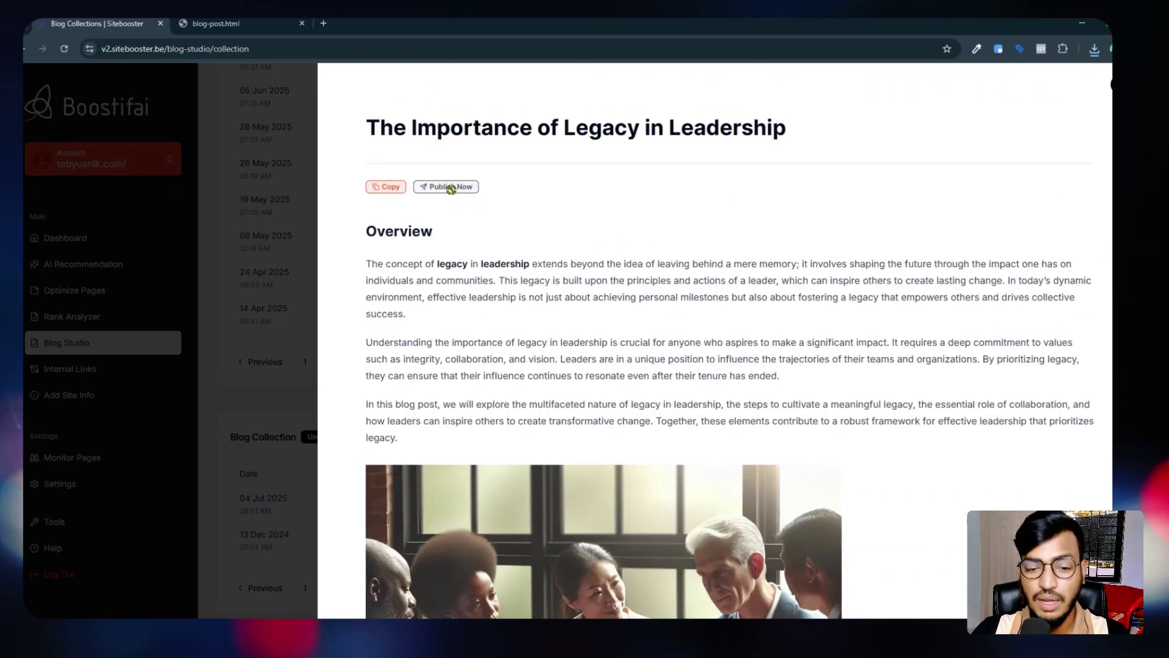
- Try Publish Now on the post, close its view, and return to the Dashboard
left_click(451, 187)
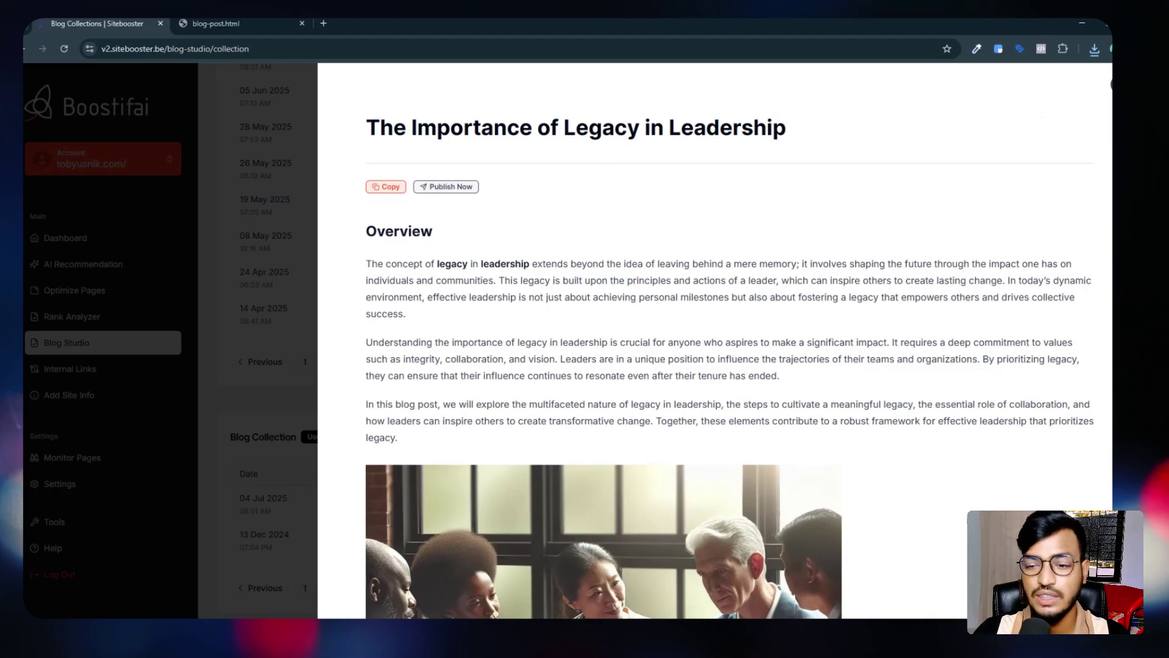
left_click(291, 186)
scroll(291, 185, "up", 5)
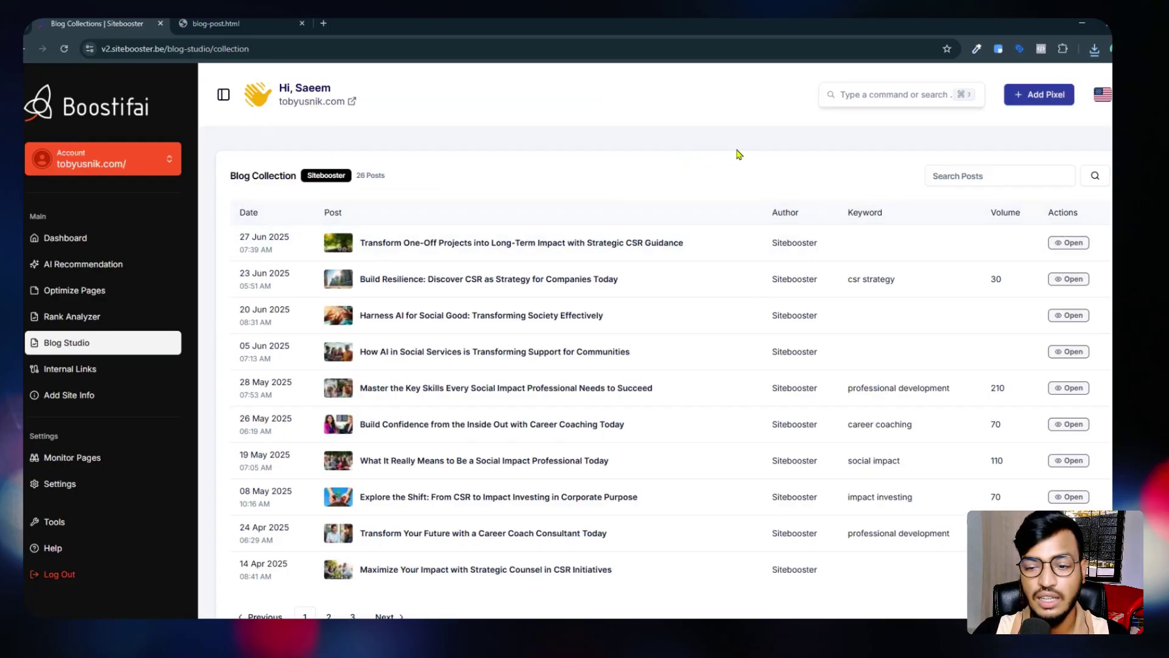
left_click(54, 241)
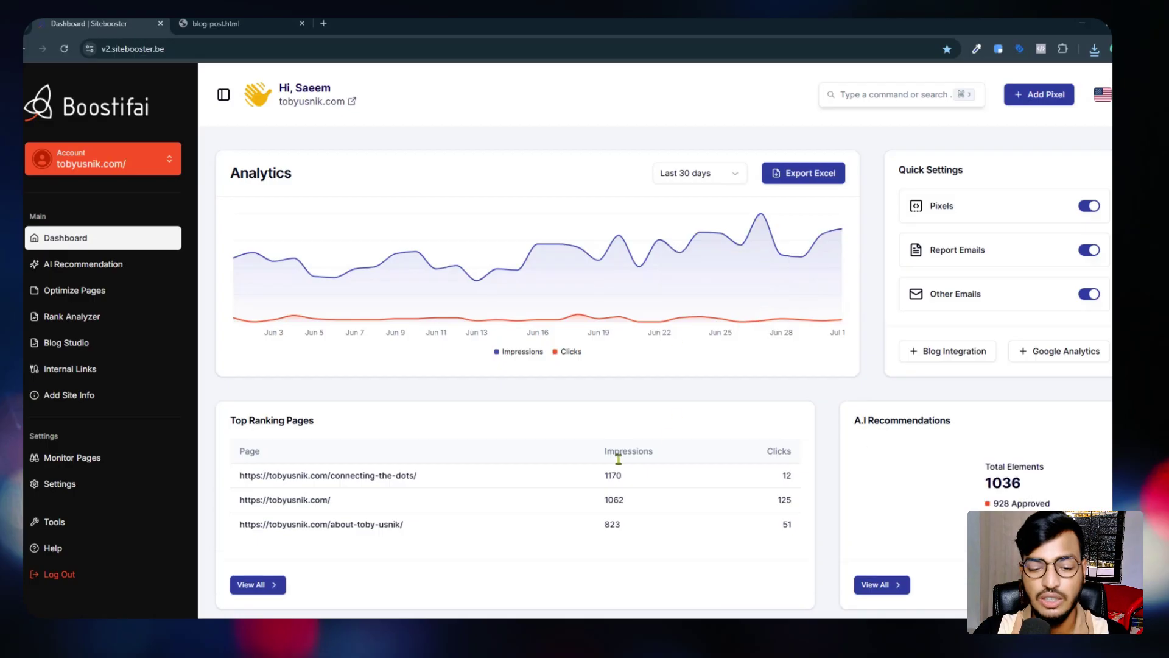
- Go to the Optimize Pages list of site pages with their focus keywords
left_click_drag(600, 463, 670, 555)
left_click(497, 545)
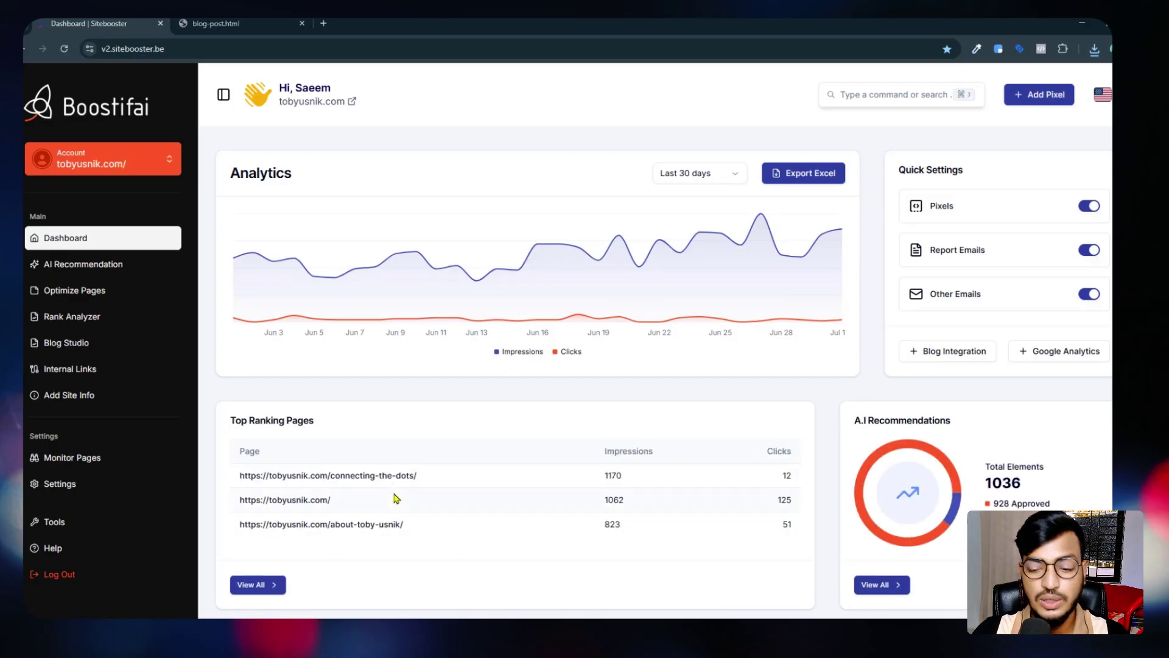
left_click_drag(855, 419, 999, 434)
left_click(999, 434)
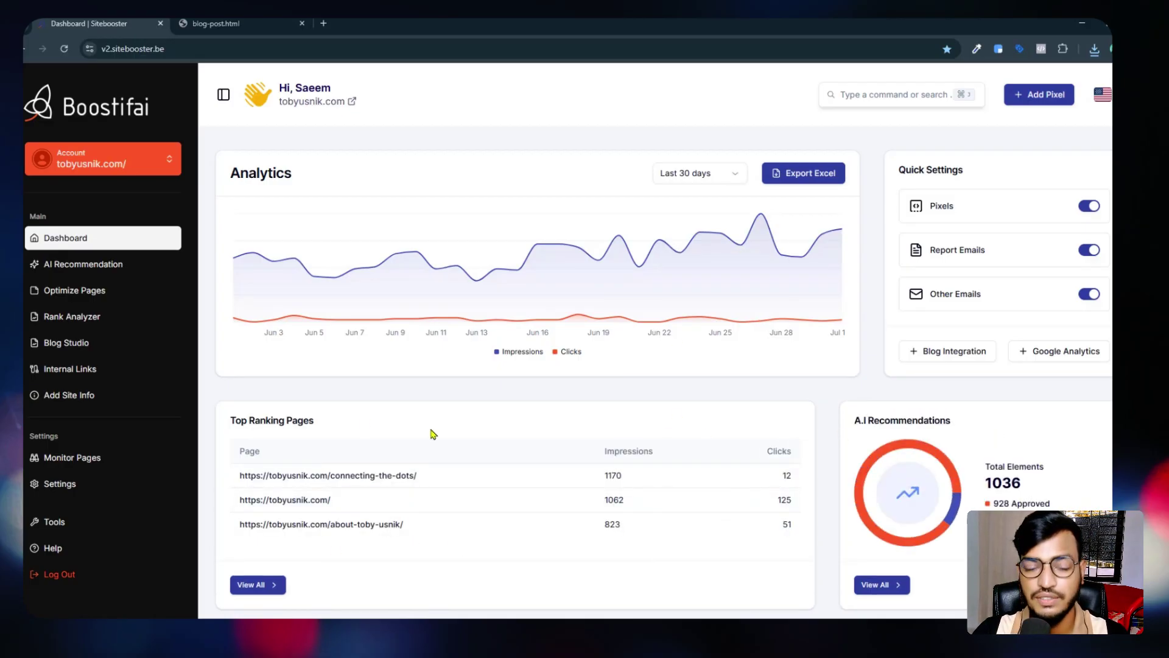
left_click(102, 291)
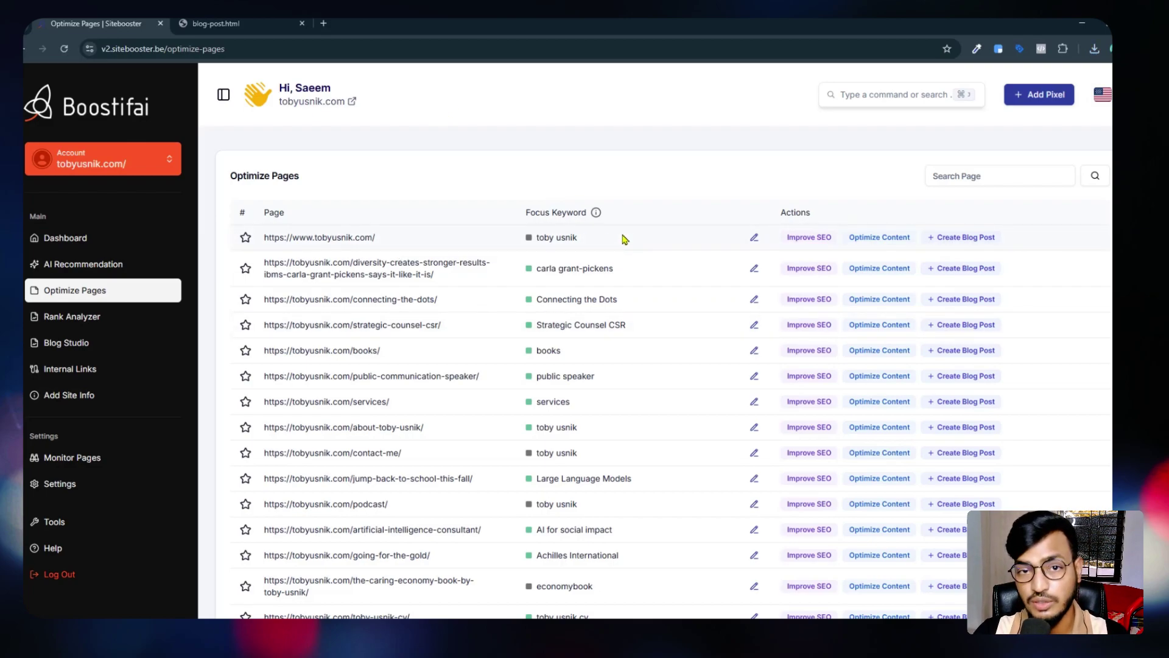
- Open the Rank Analyzer and look through the Power Keywords ranking positions table
left_click(91, 320)
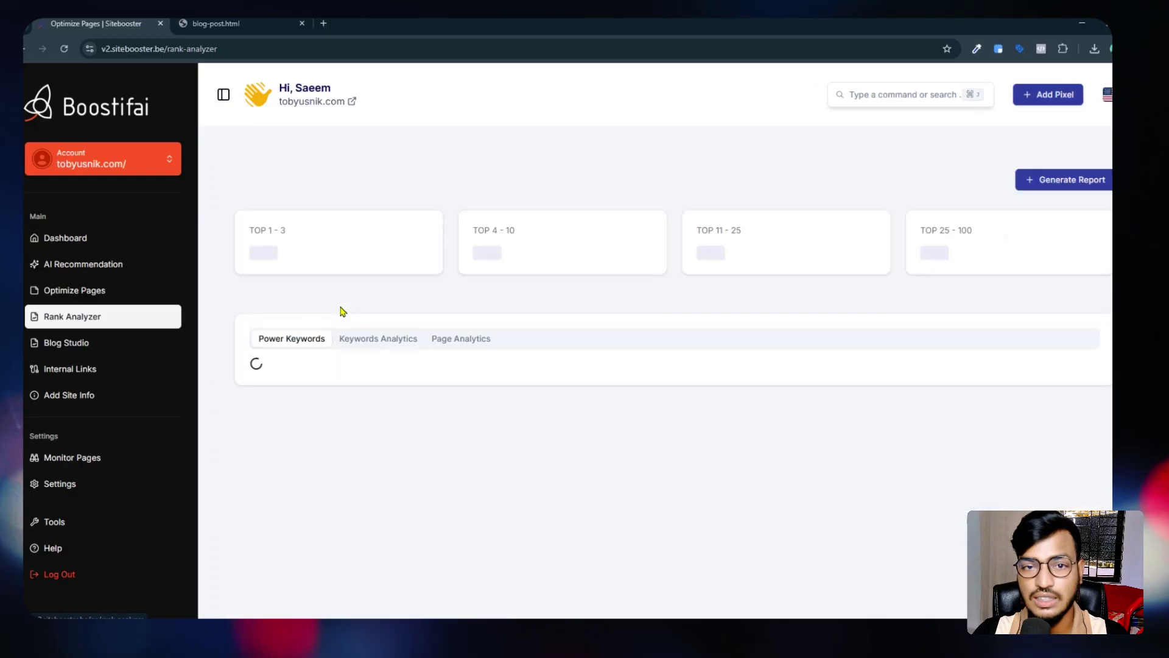
scroll(442, 304, "down", 1)
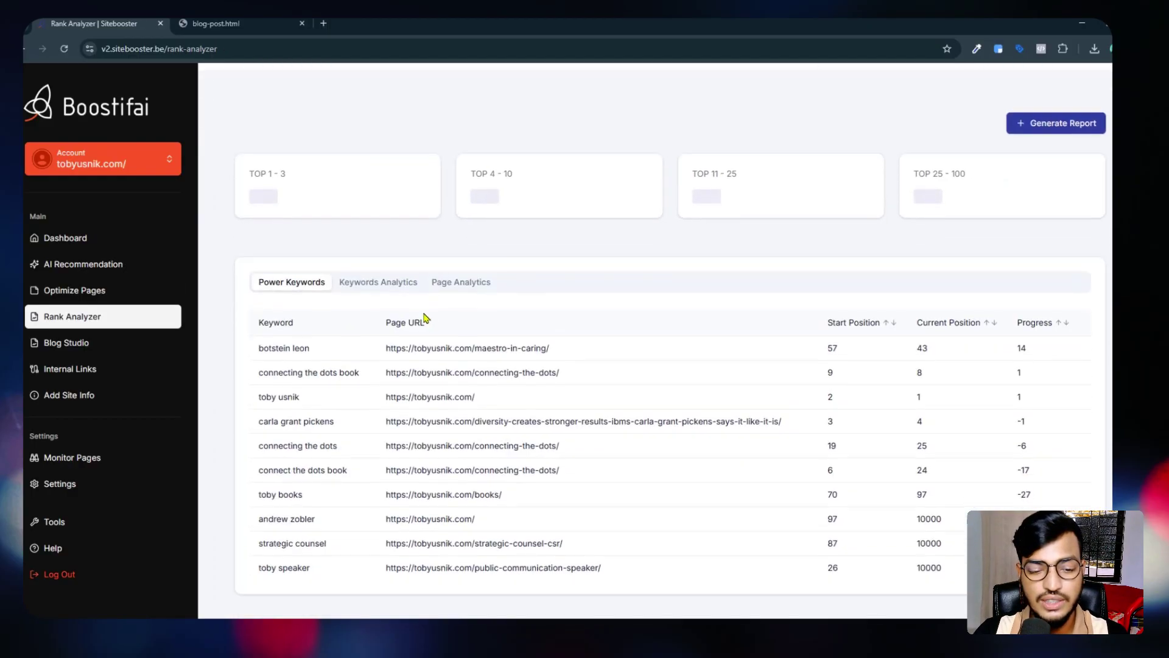
left_click_drag(229, 334, 365, 576)
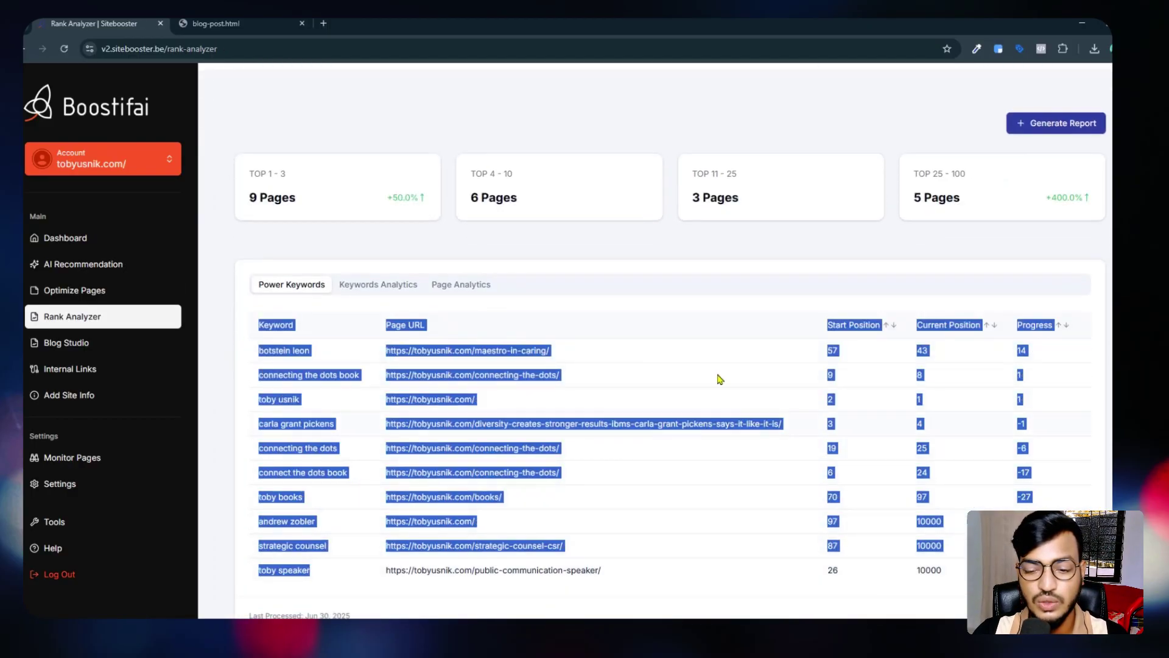
left_click(719, 326)
left_click_drag(823, 329, 908, 332)
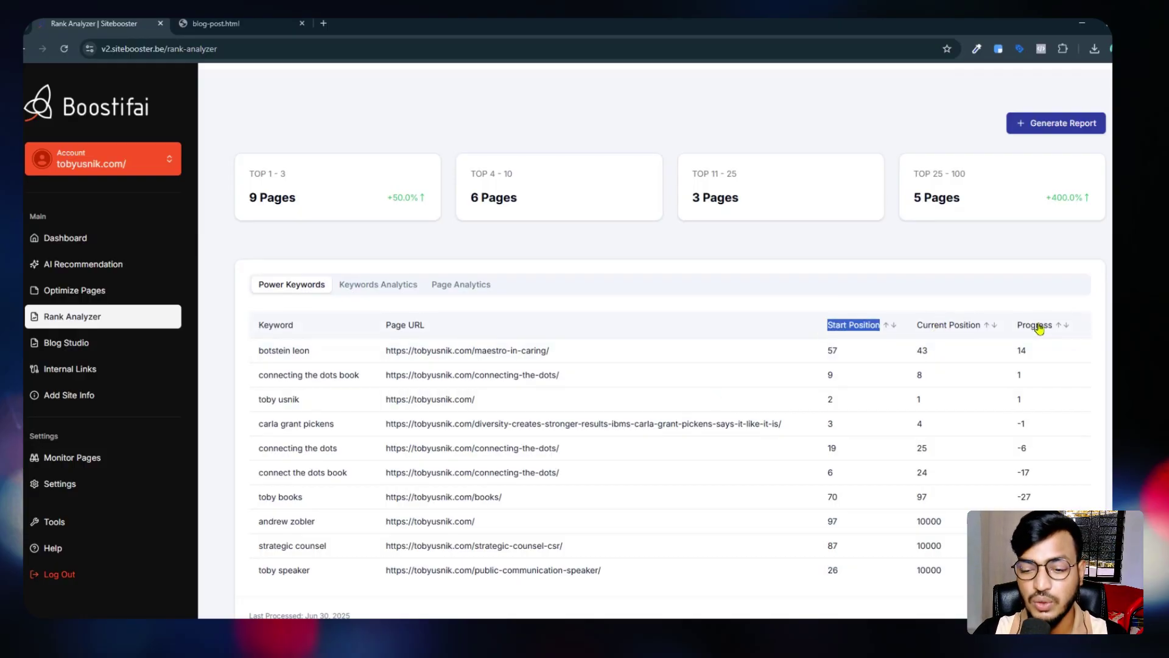
scroll(865, 335, "down", 1)
scroll(487, 401, "up", 2)
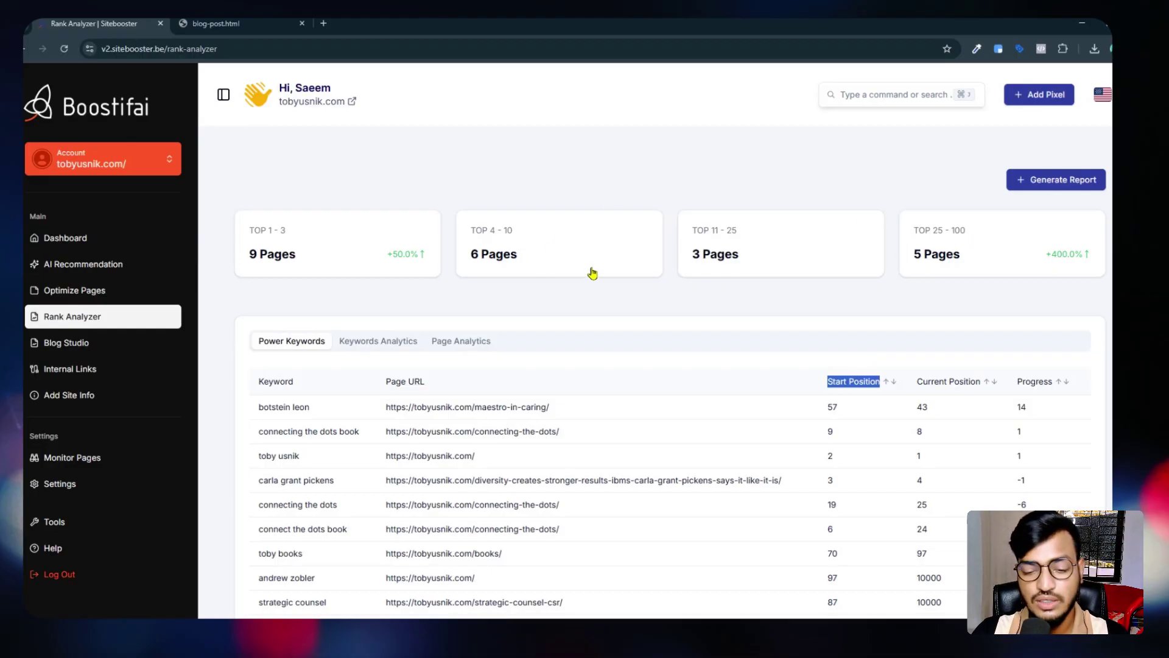
scroll(591, 274, "down", 3)
scroll(198, 231, "up", 3)
left_click(98, 239)
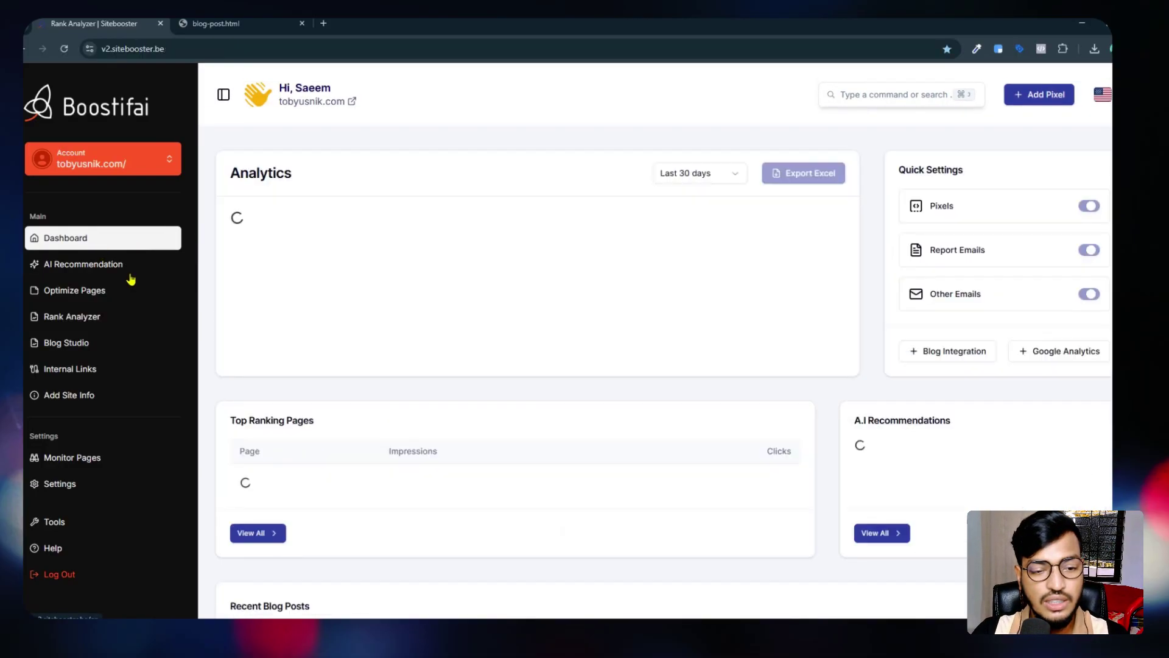